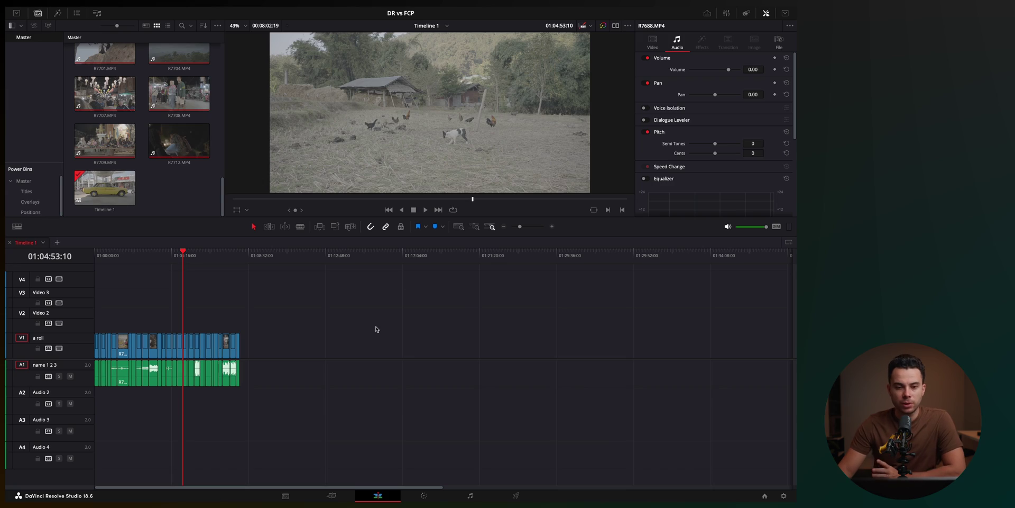
Open the Media page in DaVinci Resolve and switch to Final Cut Pro to look over its view options
left_click(285, 496)
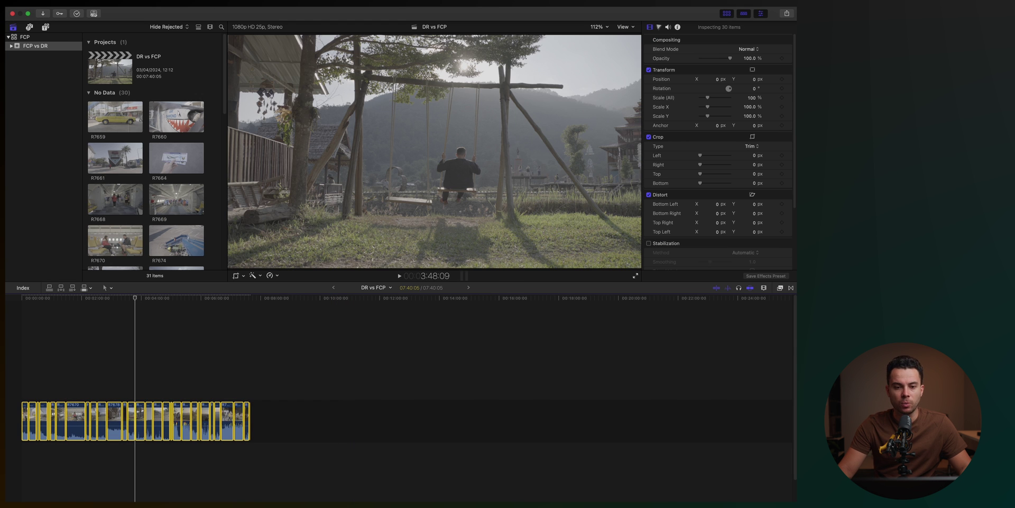
key("Left")
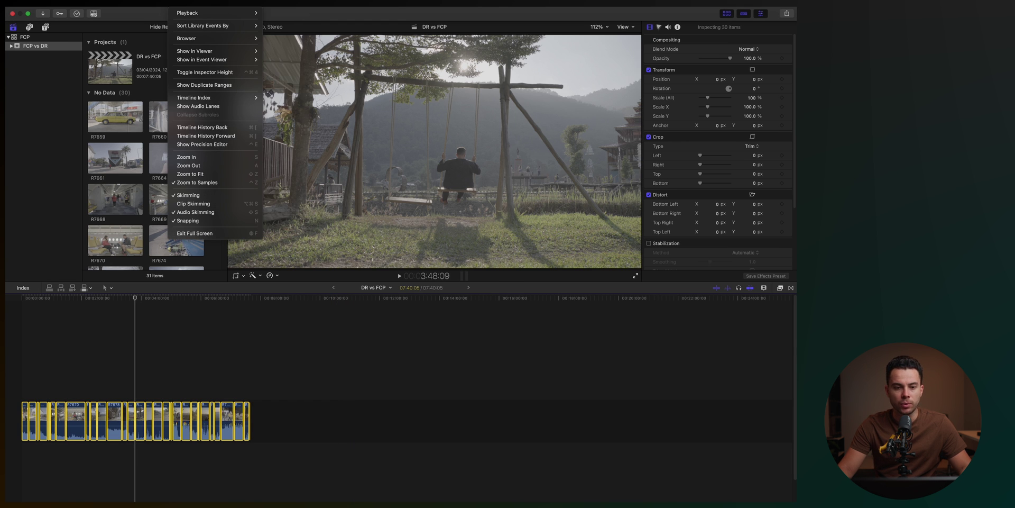
mouse_move(246, 115)
left_click(324, 122)
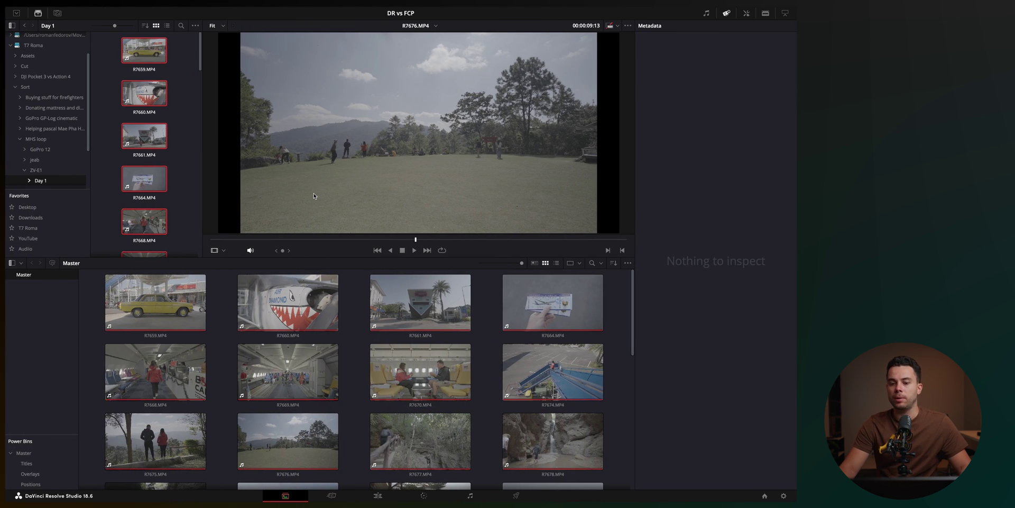
Switch to DaVinci Resolve, enlarge the Power Bins area and examine the Positions, Overlays and Titles bins
left_click(30, 484)
left_click_drag(75, 434, 75, 378)
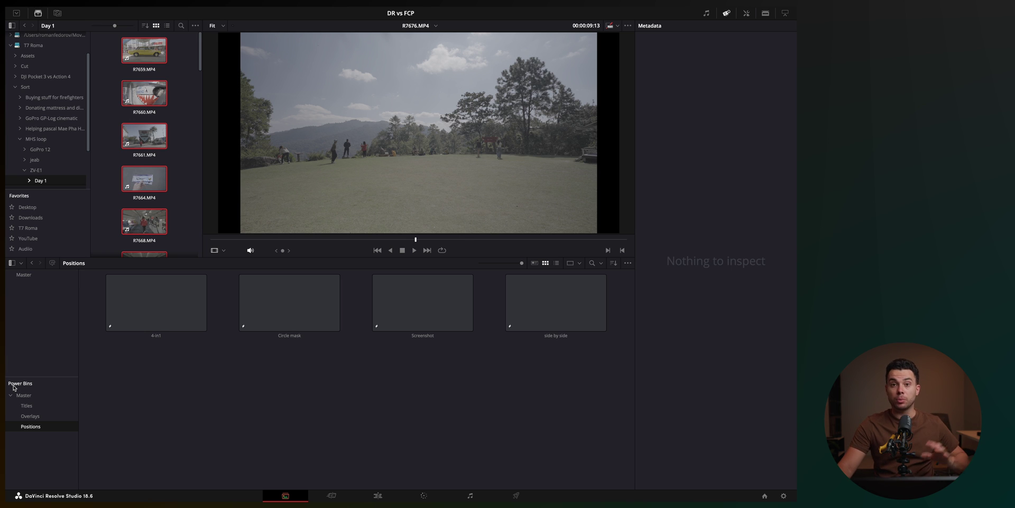
left_click(30, 416)
left_click(27, 405)
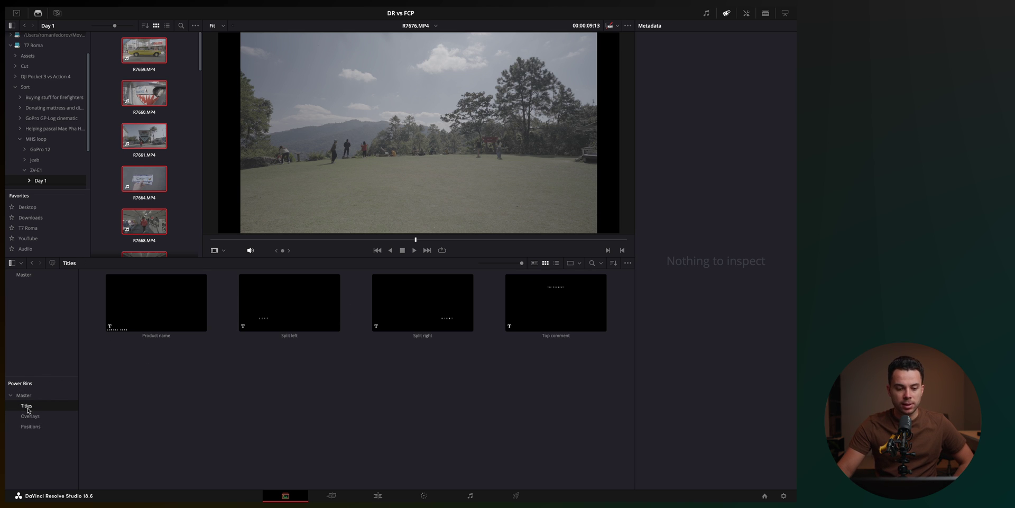
left_click(30, 415)
left_click(27, 405)
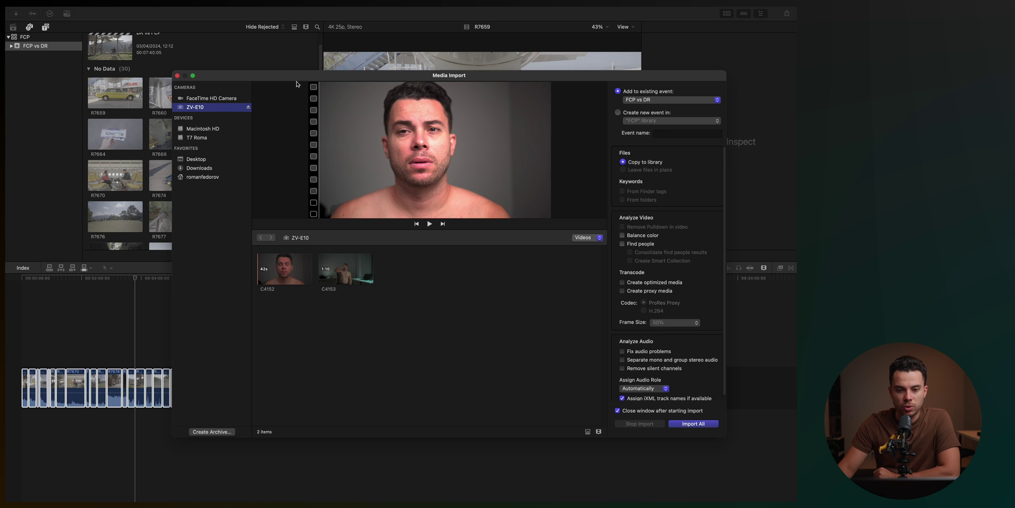
Switch to Final Cut Pro, move the Media Import window aside and close it
left_click_drag(296, 84, 256, 63)
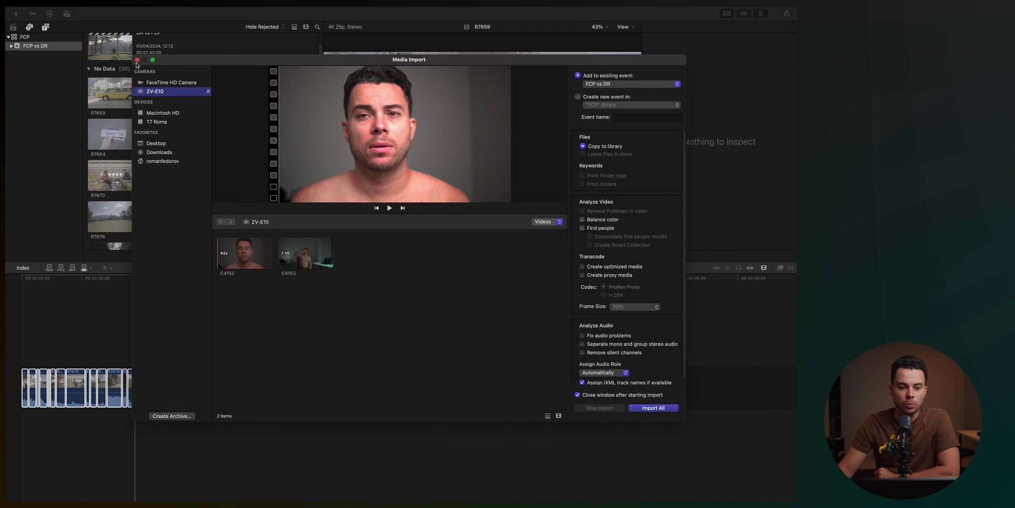
left_click(138, 59)
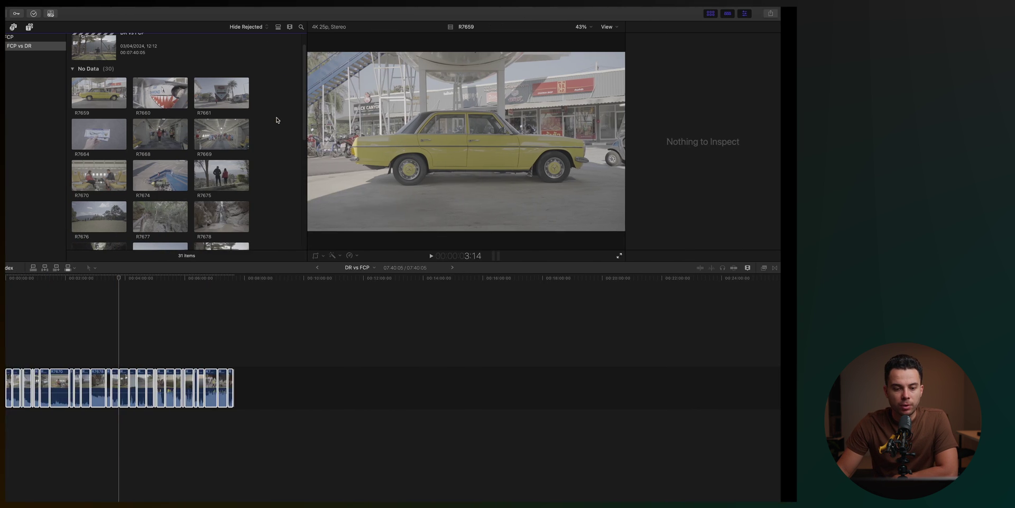
Create a keyword collection named hello in the FCP vs DR event
left_click(168, 93)
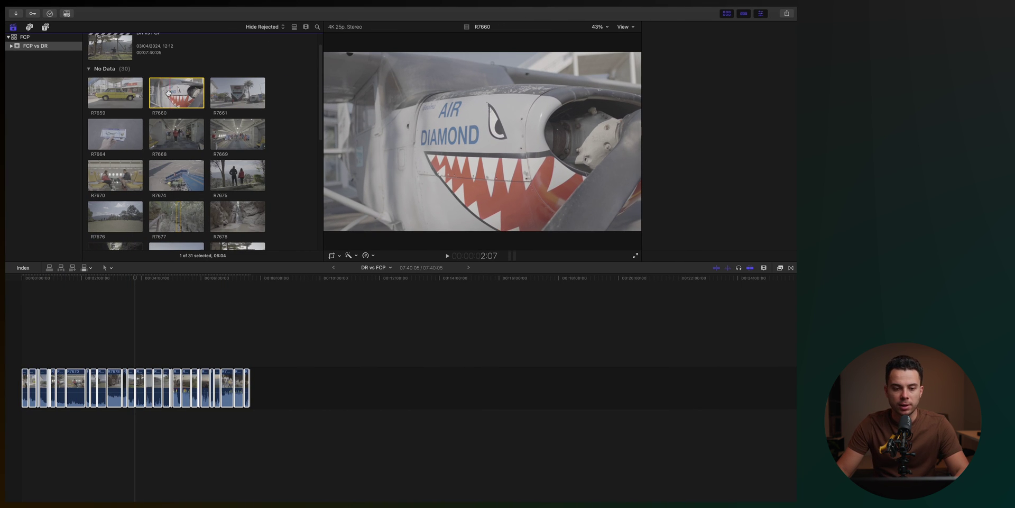
key("super+shift+k")
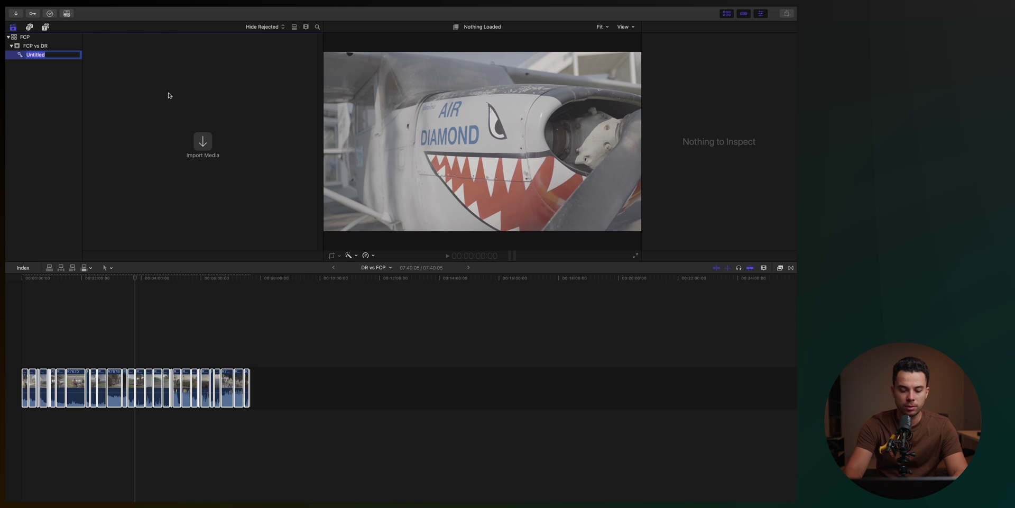
type("hello")
Add clip R7659 from the FCP vs DR event to the hello keyword collection and open the collection
left_click(36, 45)
left_click(95, 91)
left_click_drag(95, 91, 33, 54)
left_click(31, 54)
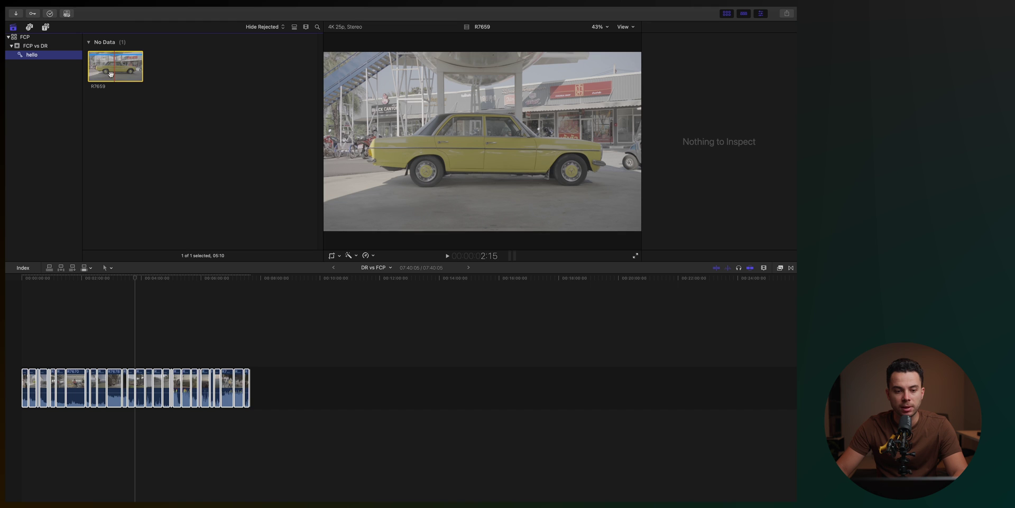
Return to the FCP vs DR event and add clip R7660 to the hello keyword collection
left_click(35, 46)
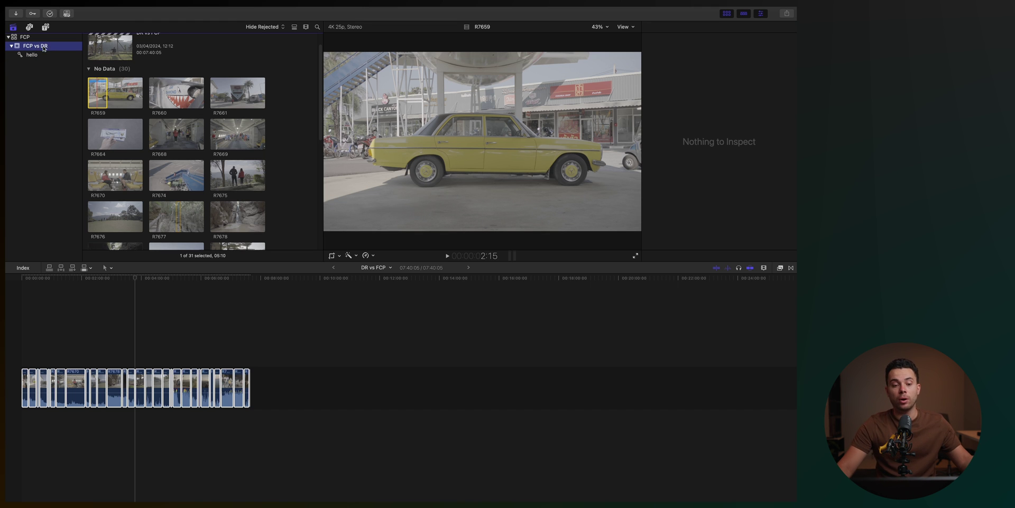
left_click(159, 93)
left_click_drag(161, 93, 41, 59)
left_click(43, 59)
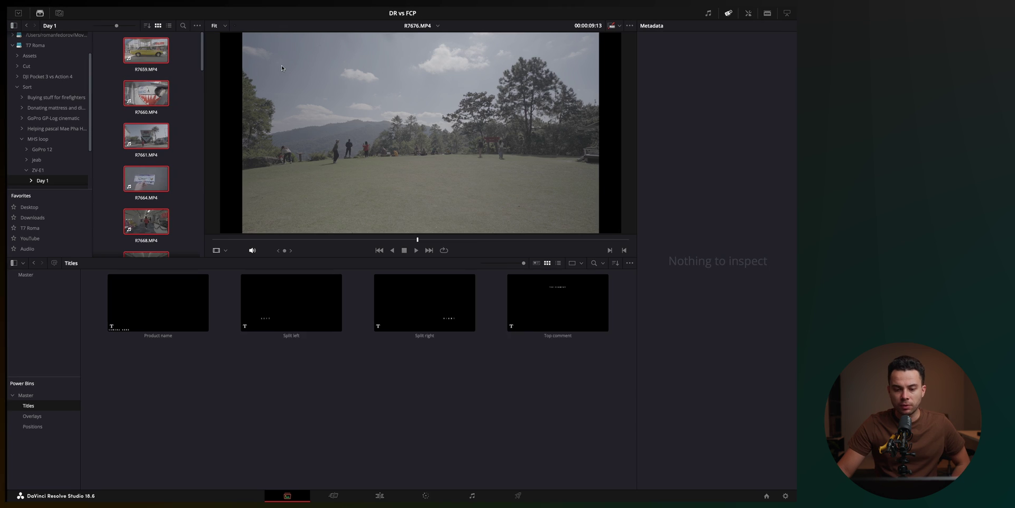
Switch to DaVinci Resolve and try the keyword hello in the metadata of clip R7660.MP4 from the Master bin
left_click(38, 277)
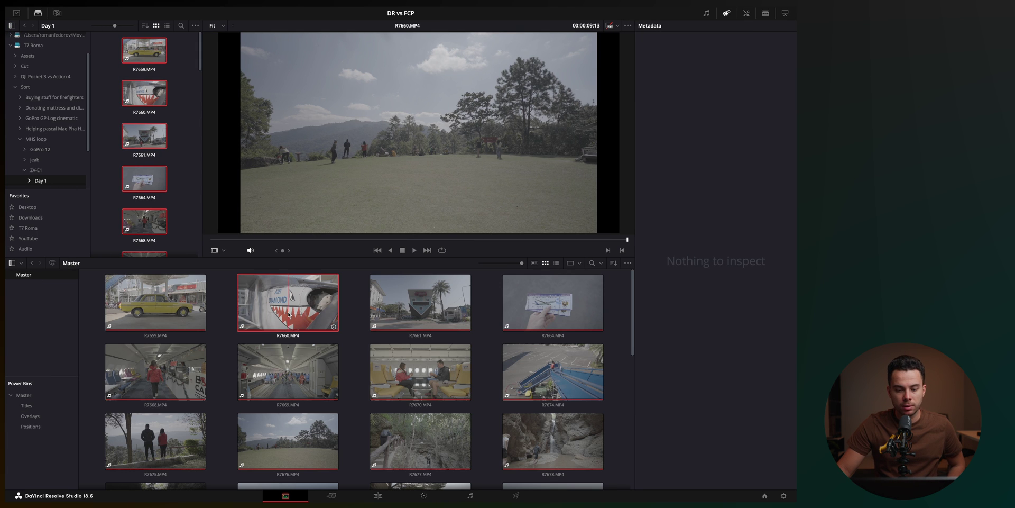
left_click(288, 302)
left_click(734, 150)
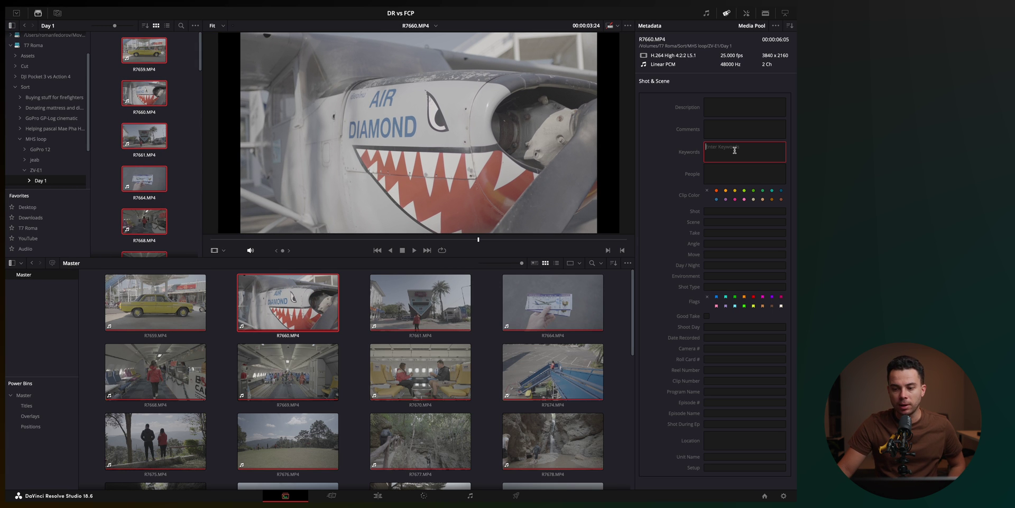
type("hello")
key("BackSpace")
key("BackSpace")
key("BackSpace")
key("BackSpace")
key("BackSpace")
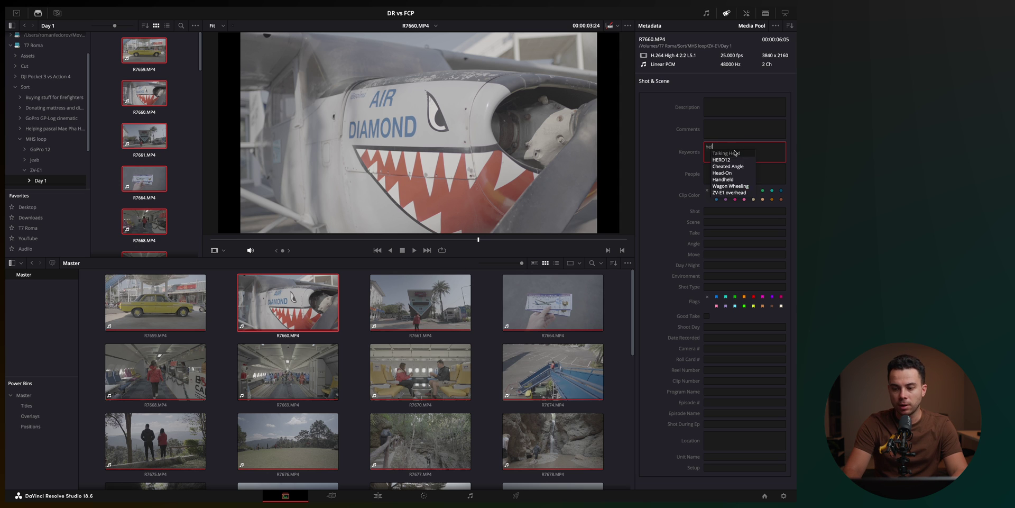
scroll(721, 180, "down", 3)
key("Escape")
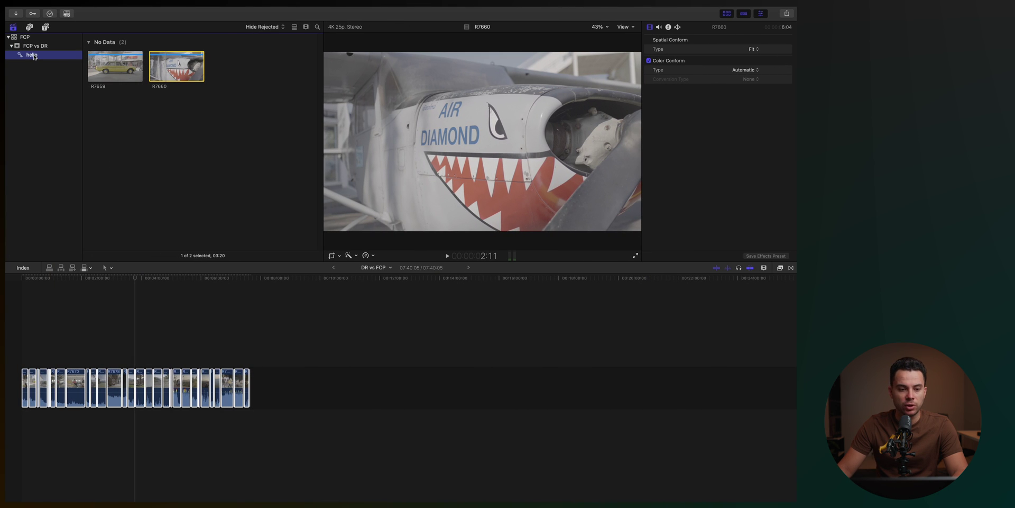
Switch to Final Cut Pro, reorder clips in the timeline and insert clip R7690 from the browser right after R7691
left_click(105, 50)
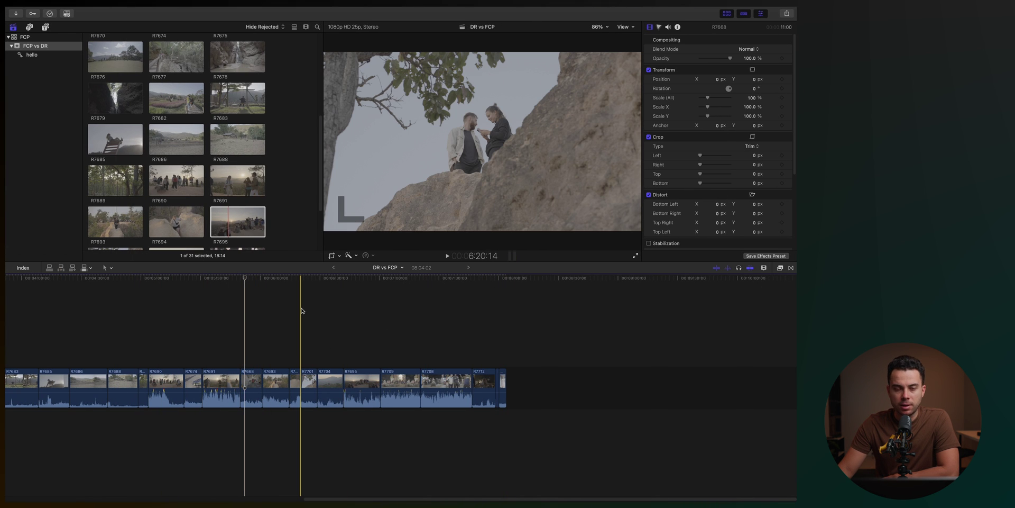
left_click_drag(275, 389, 431, 385)
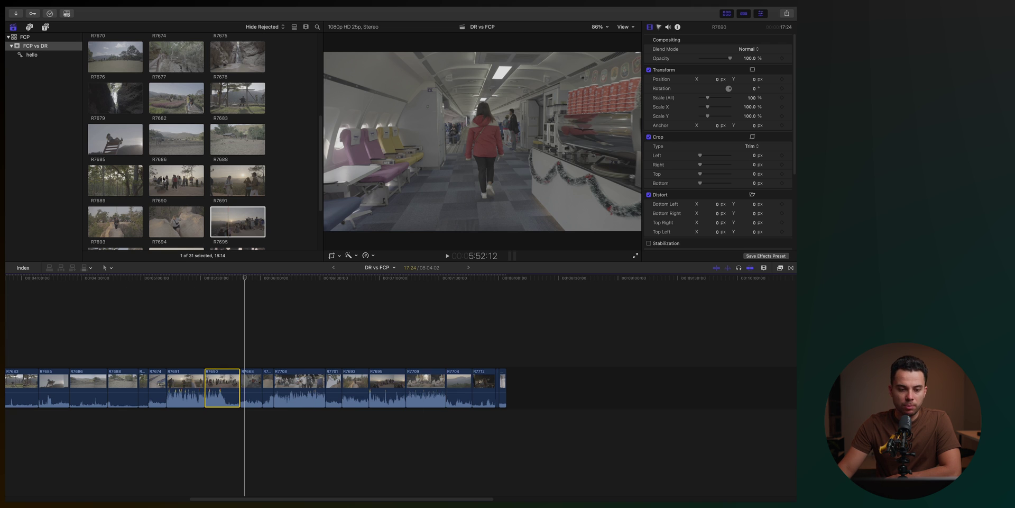
left_click_drag(163, 180, 204, 389)
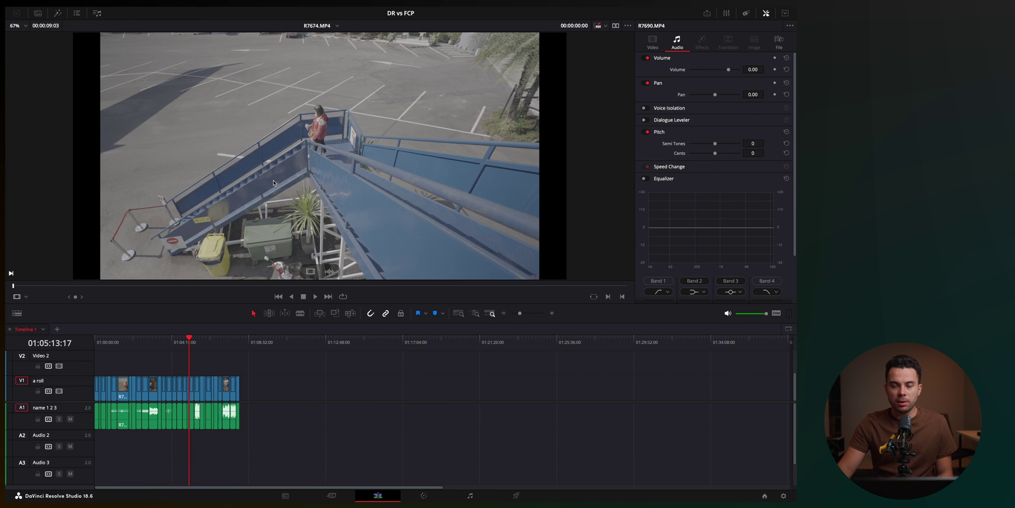
Compare scrubbing the timeline on DaVinci Resolve's Cut page with moving the playhead through the Final Cut Pro timeline
left_click(331, 495)
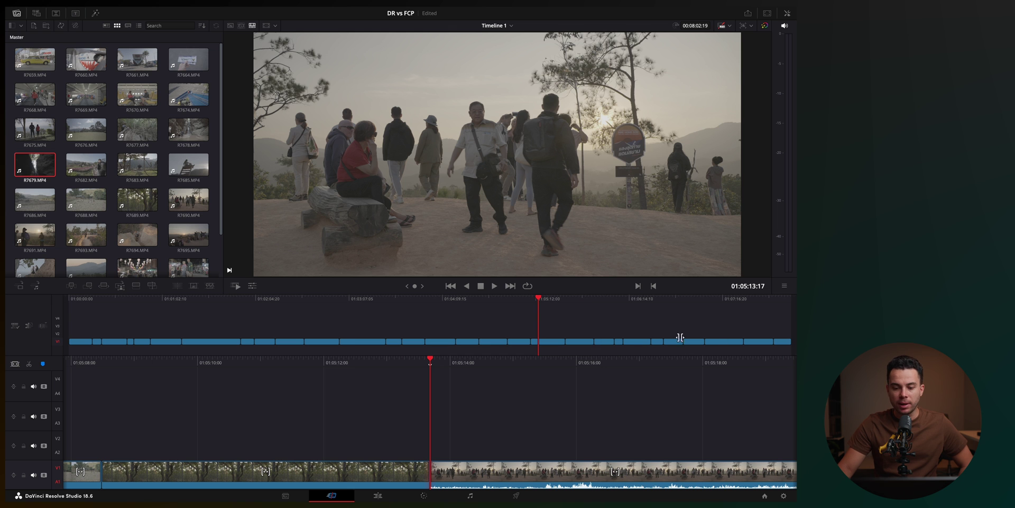
left_click_drag(505, 296, 412, 308)
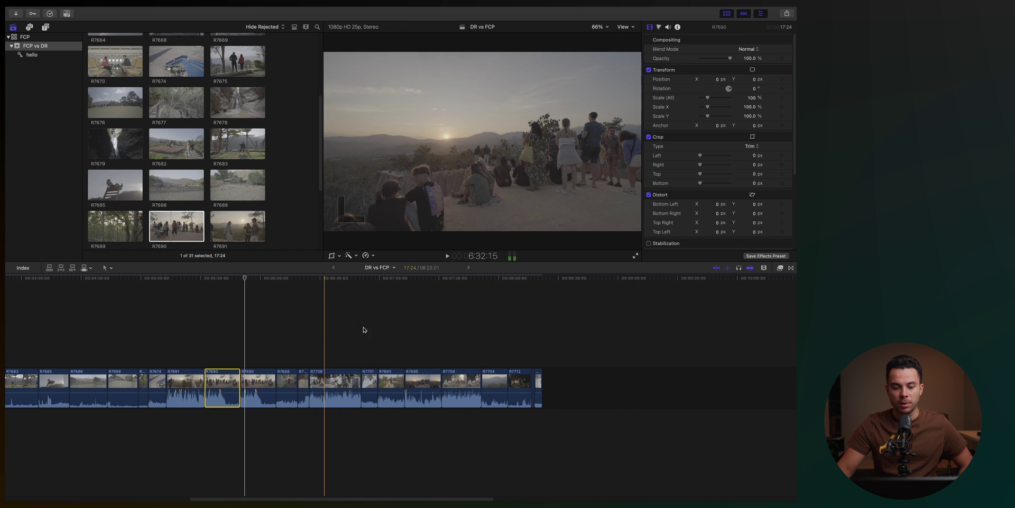
left_click(250, 309)
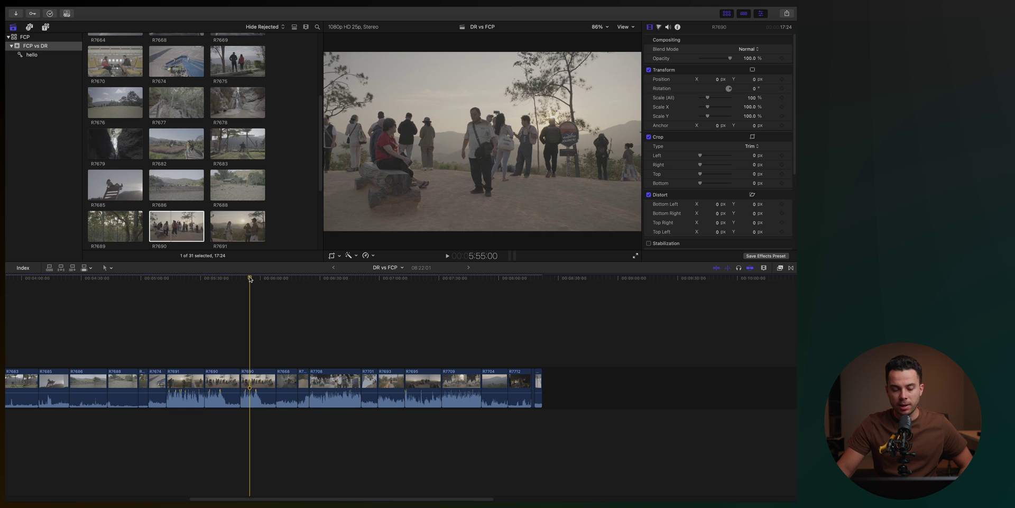
left_click(435, 312)
left_click(148, 317)
left_click(309, 319)
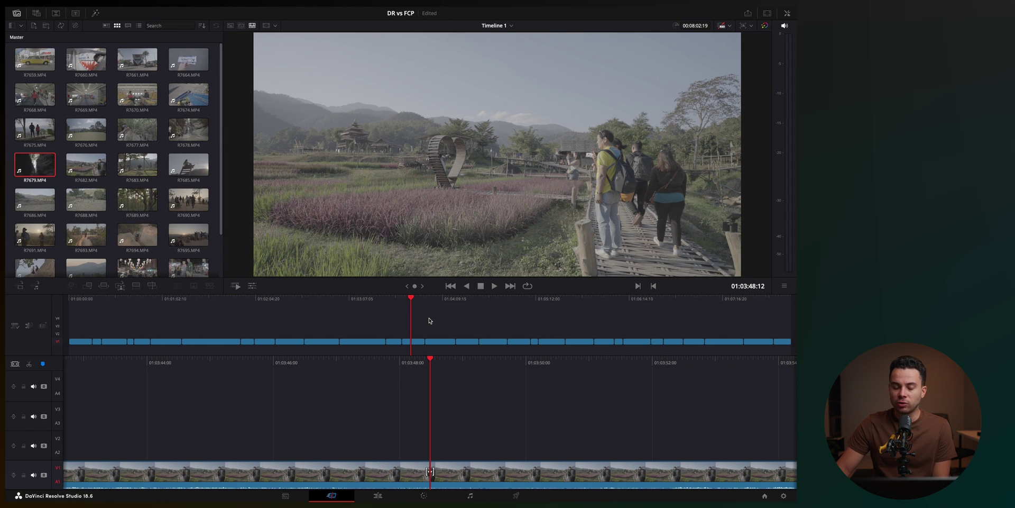
left_click_drag(433, 357, 335, 369)
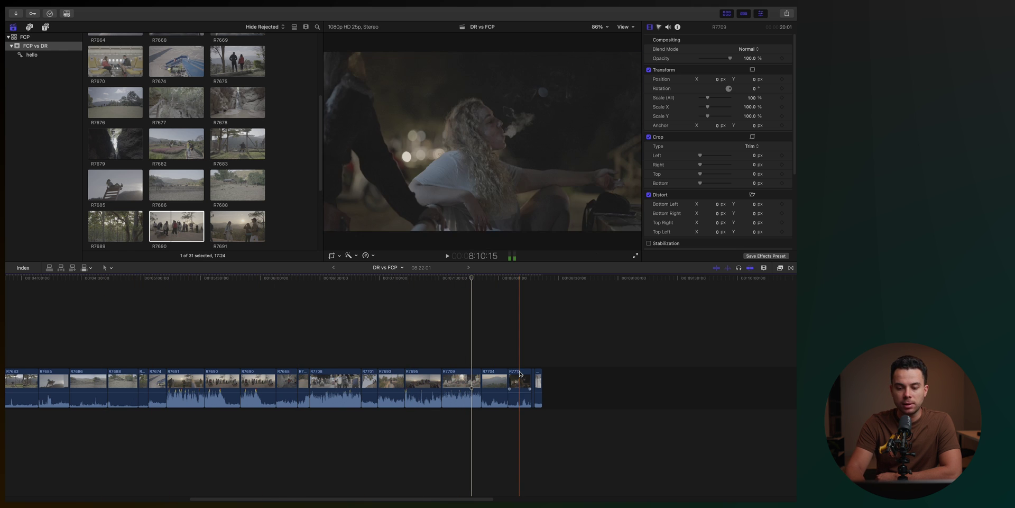
Move clip R7708 to the end of the Final Cut Pro timeline
scroll(265, 343, "left", 3)
left_click(339, 378)
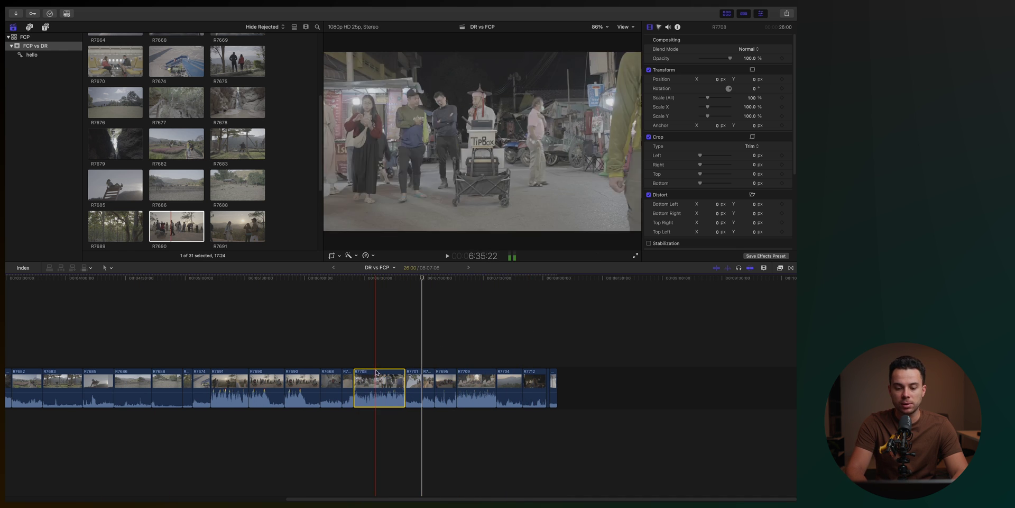
left_click_drag(374, 380, 527, 382)
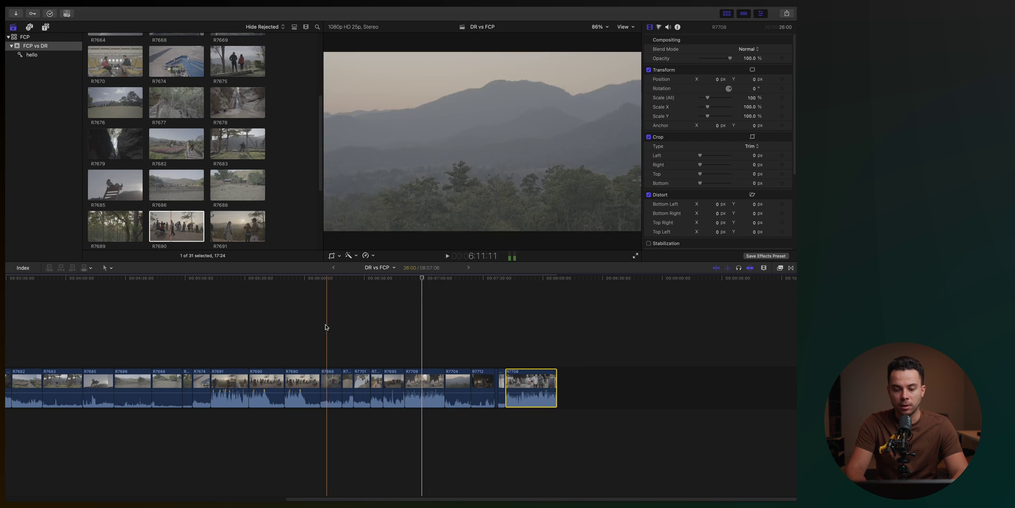
Switch to DaVinci Resolve's Edit page and move the playhead to 01:06:10:07
left_click_drag(372, 348, 420, 358)
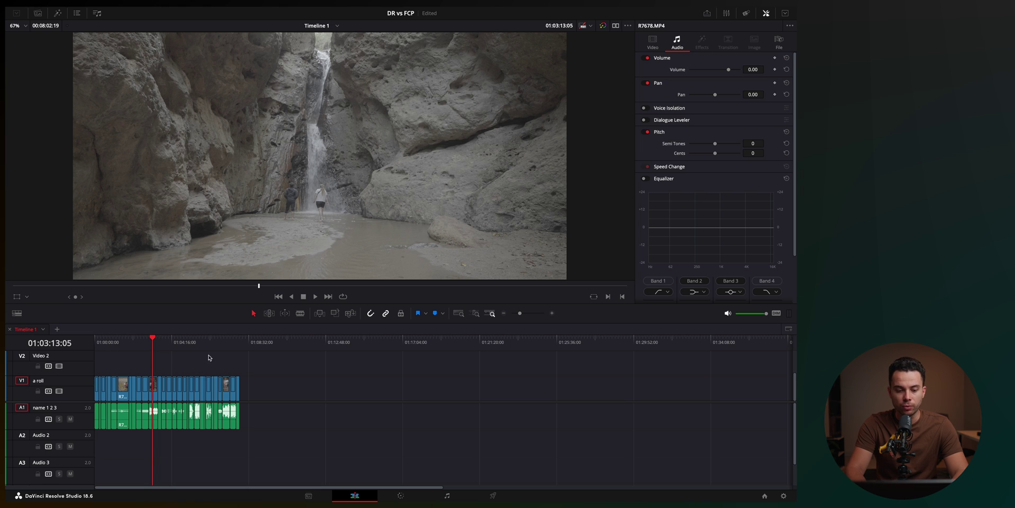
left_click_drag(167, 347, 206, 349)
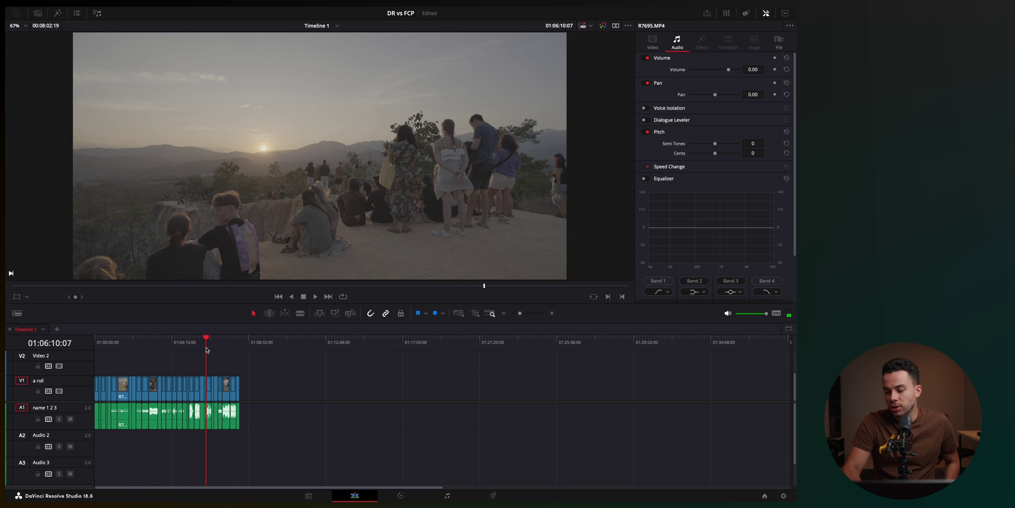
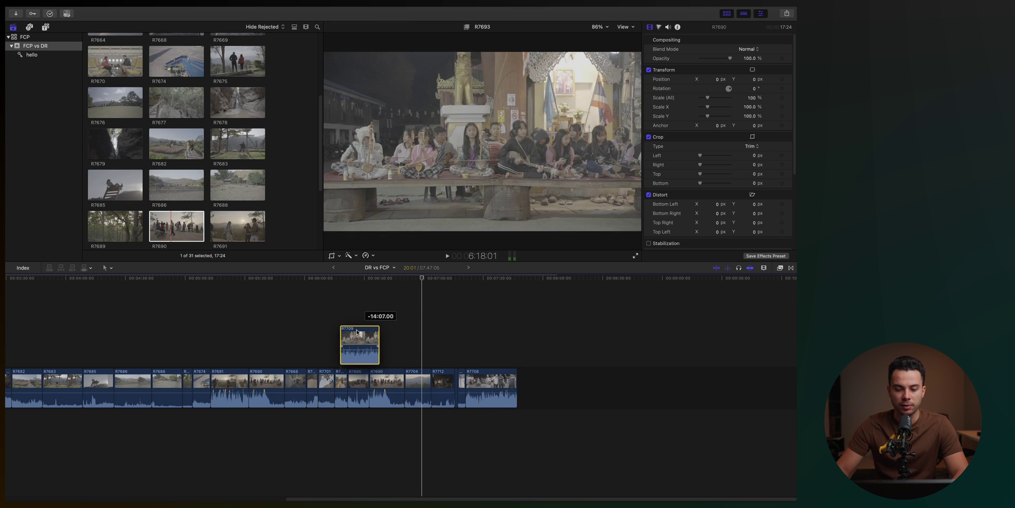
In Final Cut Pro, lift clip R7690 above the primary storyline and shift the connected clip R7709 slightly forward in time
left_click_drag(389, 380, 364, 301)
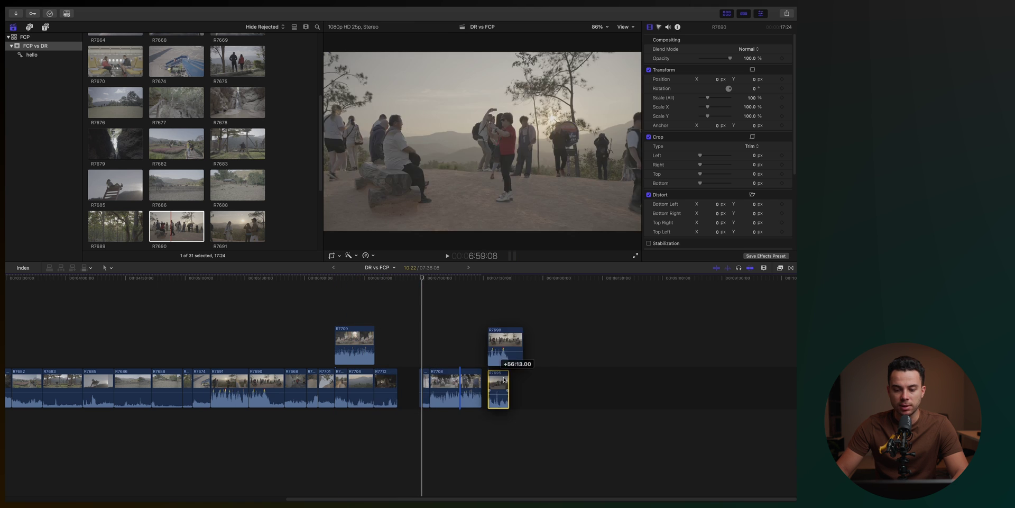
mouse_move(356, 340)
left_mouse_down()
mouse_move(391, 341)
mouse_move(358, 341)
mouse_move(371, 342)
left_mouse_up()
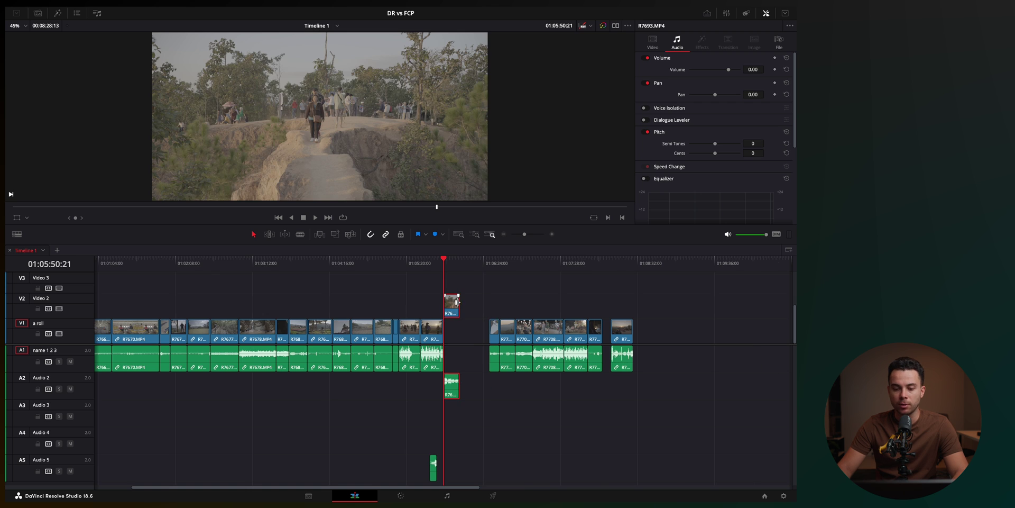
Switch to DaVinci Resolve and unlink the R7693.MP4 video clip on Video 2 from its audio on Audio 2
scroll(496, 425, "up", 3)
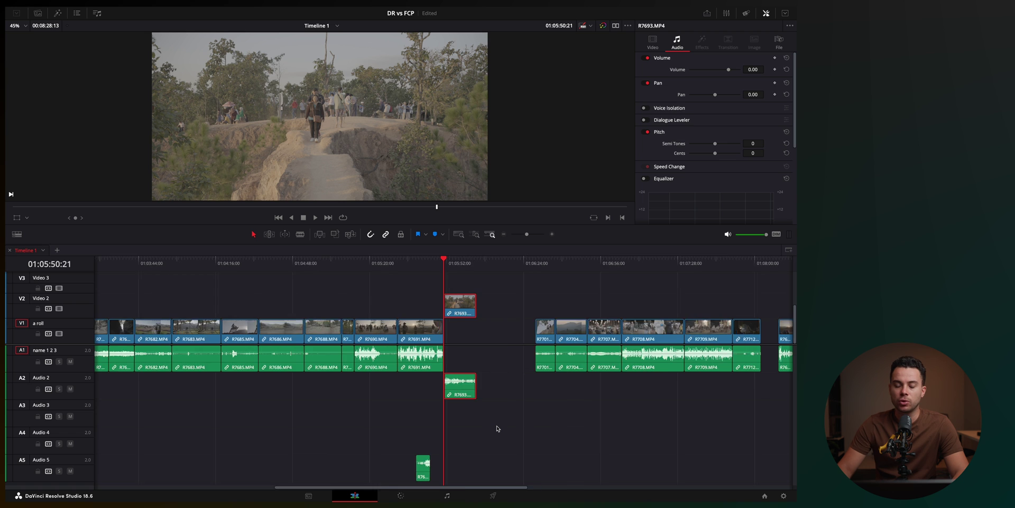
right_click(470, 308)
left_click(481, 302)
left_click(525, 356)
scroll(544, 340, "down", 3)
Select the R7693.MP4 video clip on Video 2 and its audio clip on Audio 2 separately
left_click(464, 303)
mouse_move(463, 303)
left_mouse_down()
mouse_move(643, 302)
mouse_move(463, 302)
left_mouse_up()
scroll(467, 349, "up", 3)
left_click(471, 395)
mouse_move(471, 395)
left_mouse_down()
mouse_move(489, 389)
mouse_move(478, 388)
left_mouse_up()
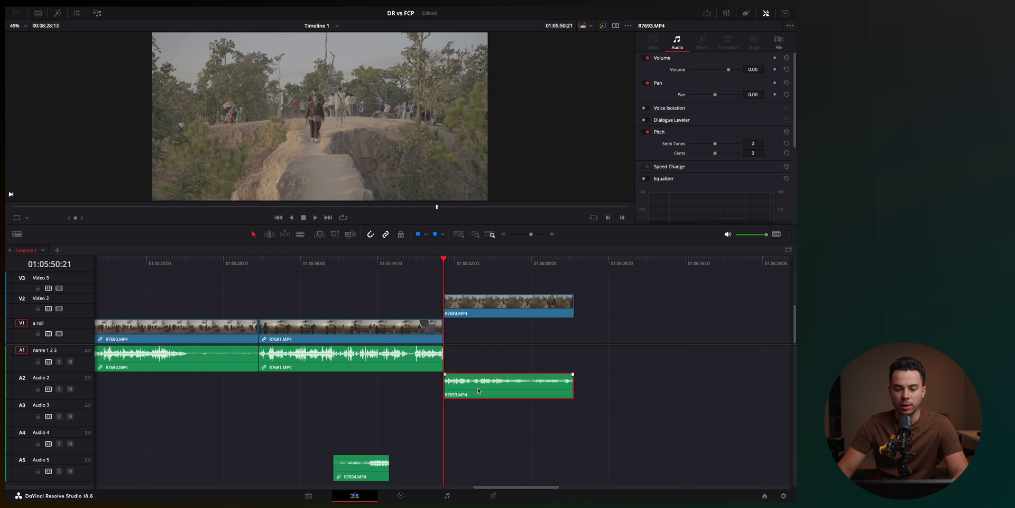
scroll(477, 388, "down", 2)
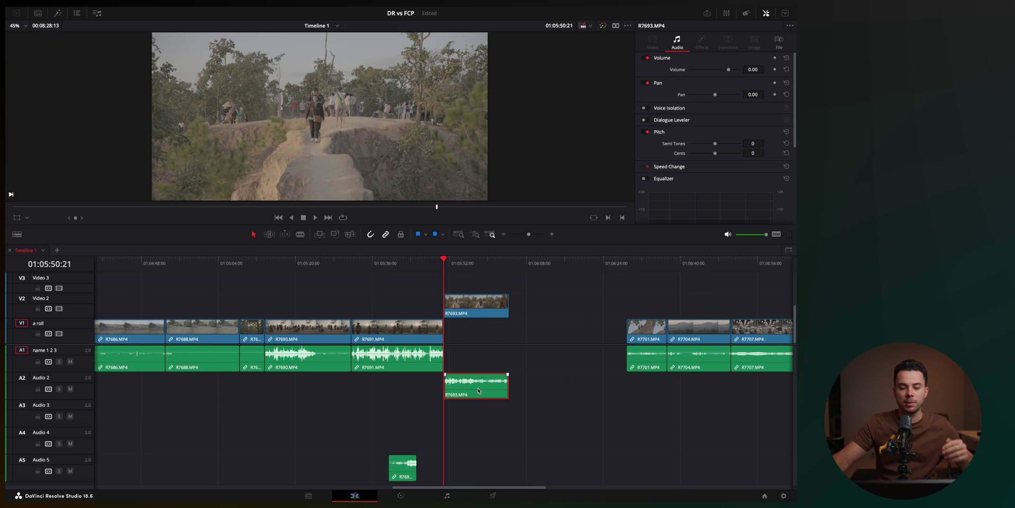
Move clip R7691.MP4 onto Video 2 above R7690.MP4, unlink its audio and select its video part alone
left_click_drag(409, 330, 323, 304)
right_click(322, 304)
left_click(330, 297)
left_click(294, 312)
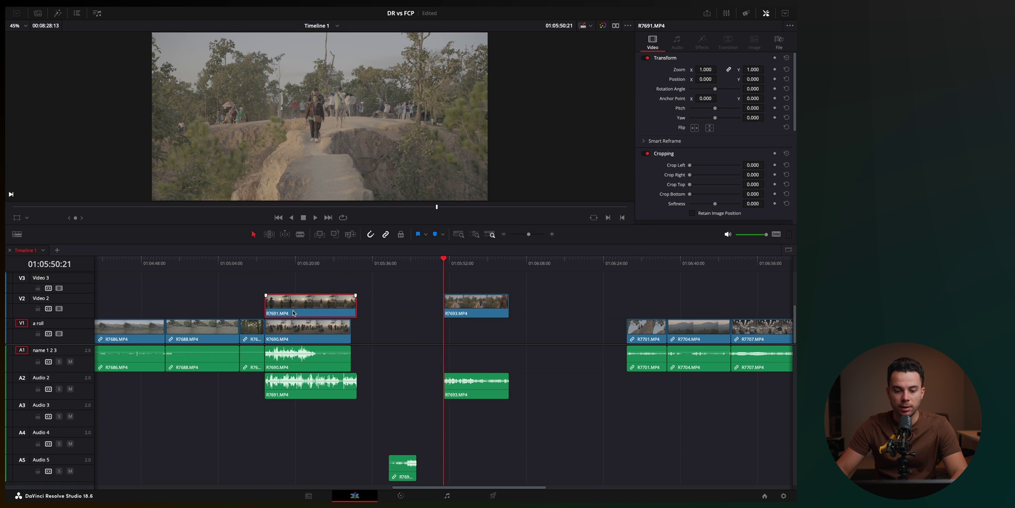
Link R7691.MP4's video on Video 2 with R7690.MP4's audio on A1 and try moving the linked pair
left_click(319, 357, "super")
right_click(320, 356)
left_click(336, 351)
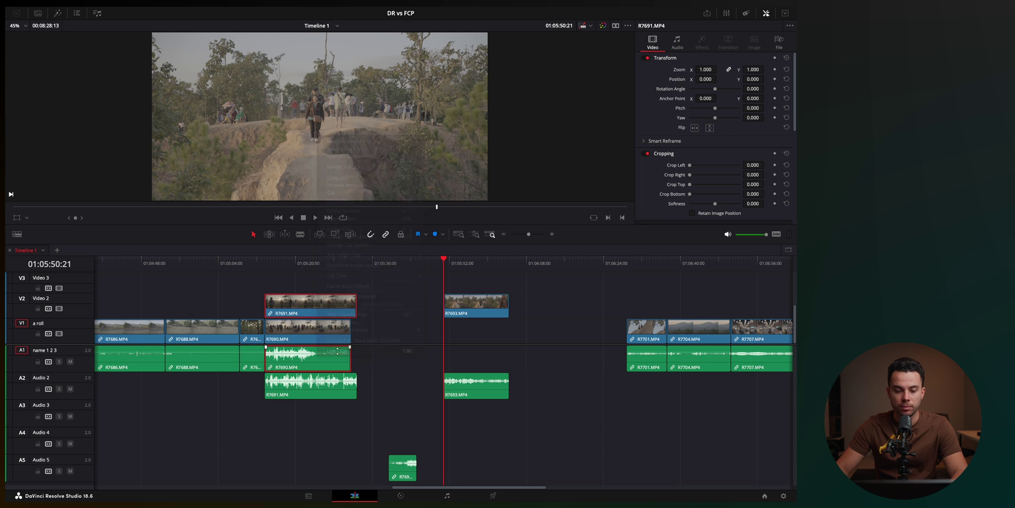
mouse_move(283, 313)
left_mouse_down()
mouse_move(335, 310)
mouse_move(276, 306)
mouse_move(375, 302)
mouse_move(284, 302)
left_mouse_up()
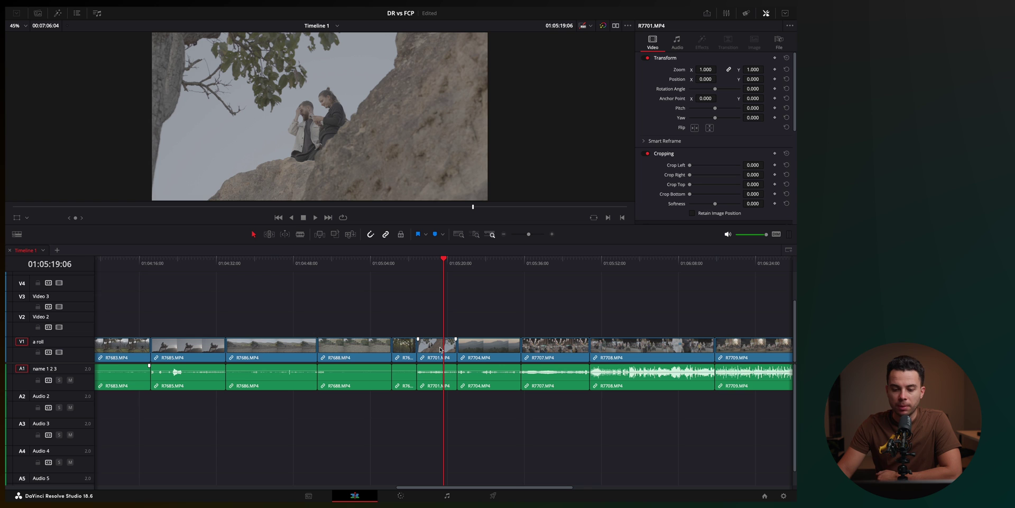
Try to move clip R7701.MP4 to a later position over R7704.MP4 on the a roll track
left_click_drag(439, 349, 506, 355)
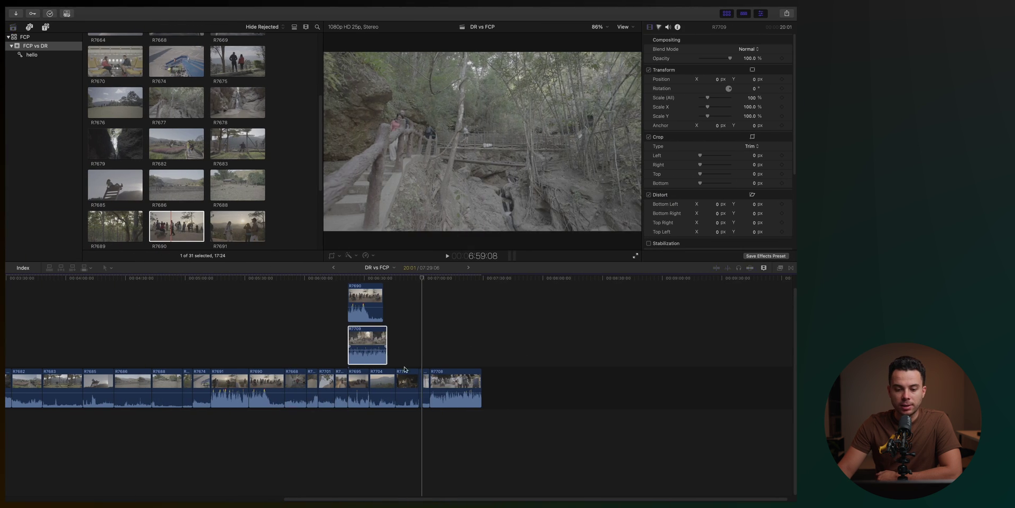
Switch to Final Cut Pro and move clip R7674 to a later position in the primary storyline, past R7691
left_click_drag(204, 381, 278, 385)
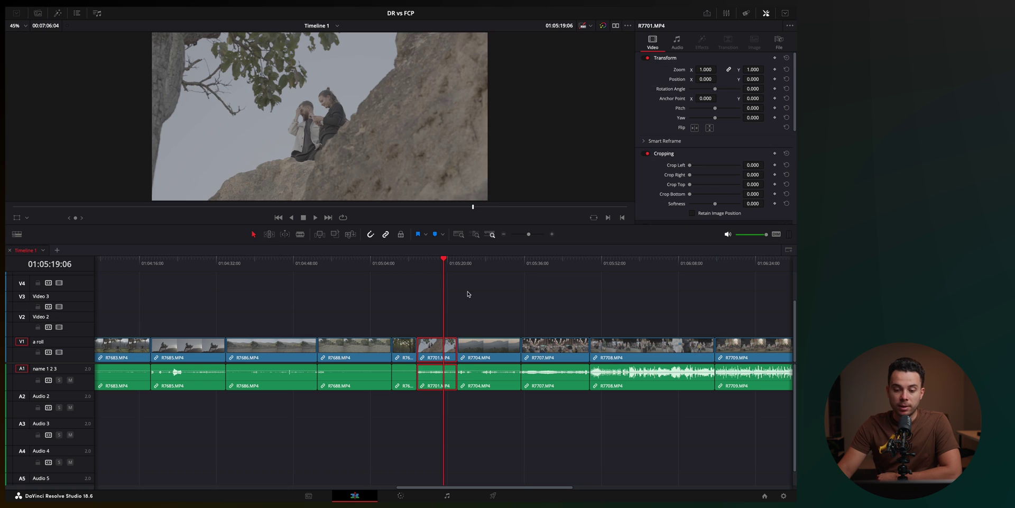
Switch to DaVinci Resolve and rearrange clip R7701.MP4 on the a roll track so it sits between R7686.MP4 and R7688.MP4
left_click_drag(468, 294, 435, 274)
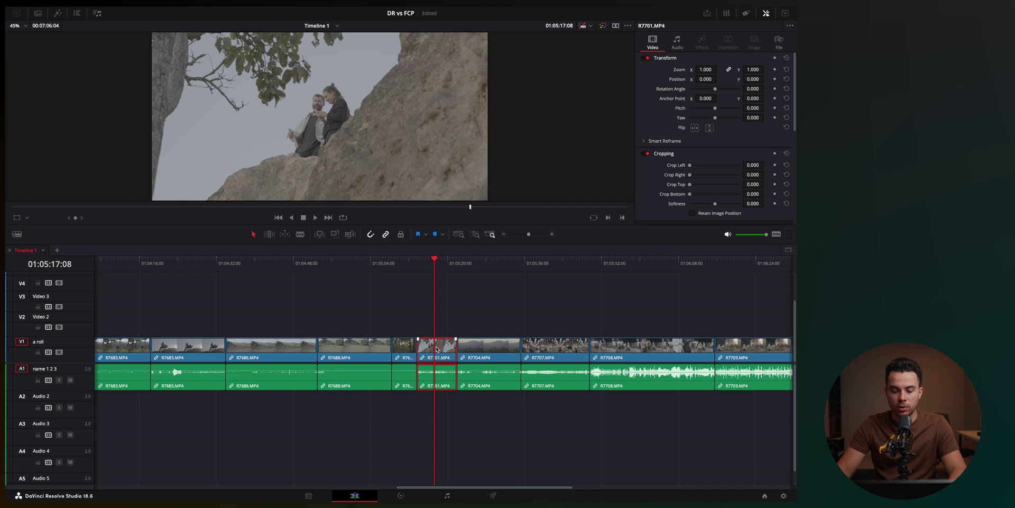
left_click_drag(426, 356, 338, 357)
left_click(340, 323)
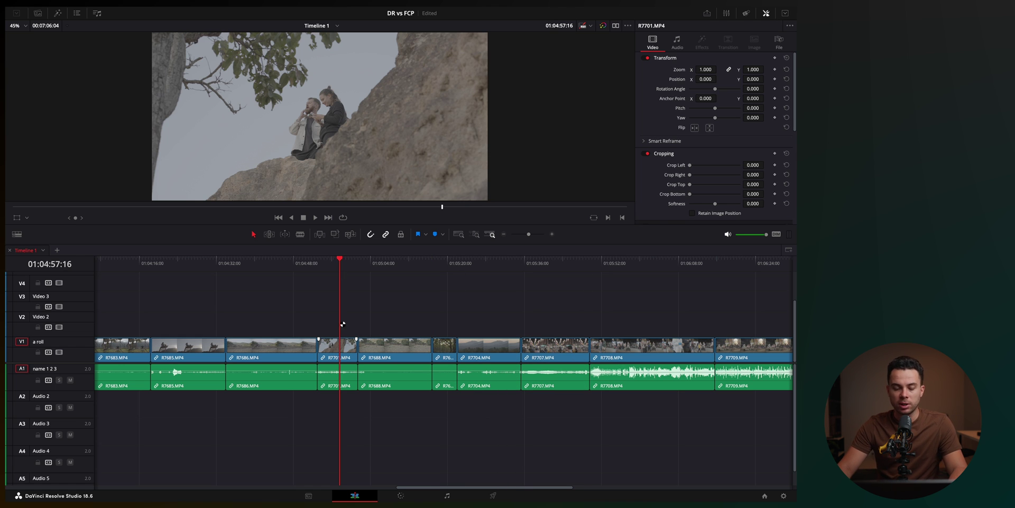
Swap clip R7701.MP4 forward and back through its neighbours, finishing directly after R7688.MP4
left_click(333, 341)
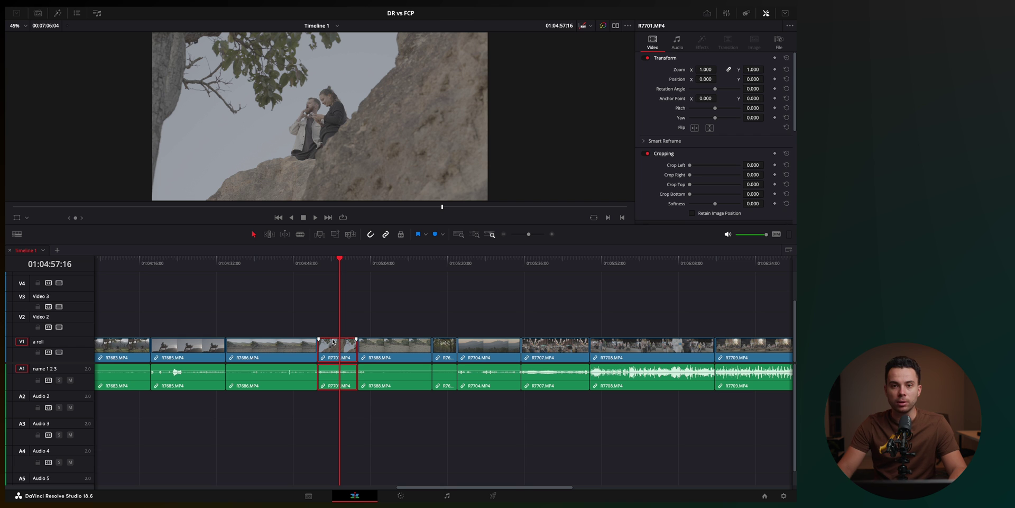
key("BackSpace")
key("ctrl+shift+period")
key("ctrl+shift+period")
key("ctrl+shift+period")
key("ctrl+shift+period")
key("ctrl+shift+period")
key("ctrl+shift+period")
key("ctrl+shift+comma")
key("ctrl+shift+comma")
key("ctrl+shift+comma")
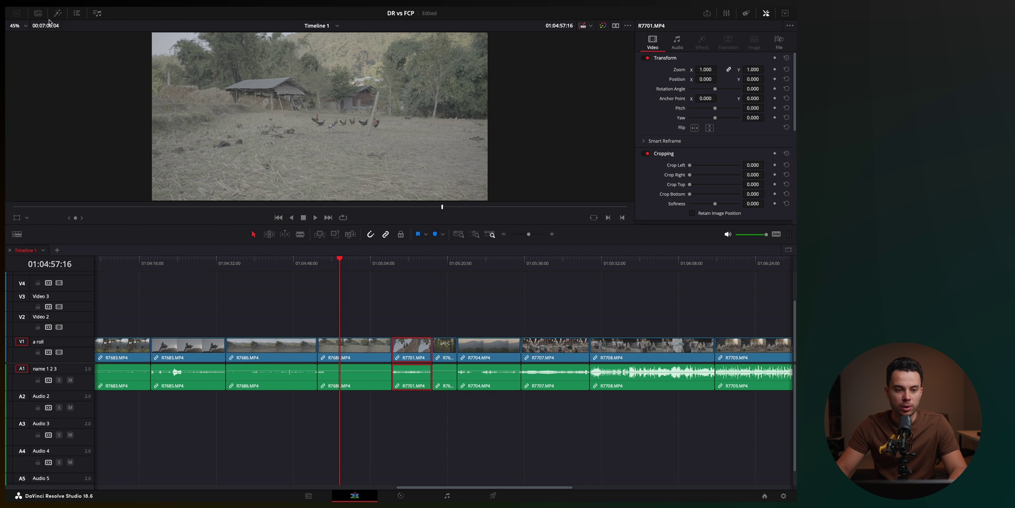
Show the media pool and insert R7678.MP4 on the a roll track between R7686.MP4 and R7688.MP4
left_click(38, 12)
left_click(179, 53)
scroll(166, 142, "up", 2)
left_click(168, 94)
left_click_drag(169, 94, 322, 366)
key("shift+z")
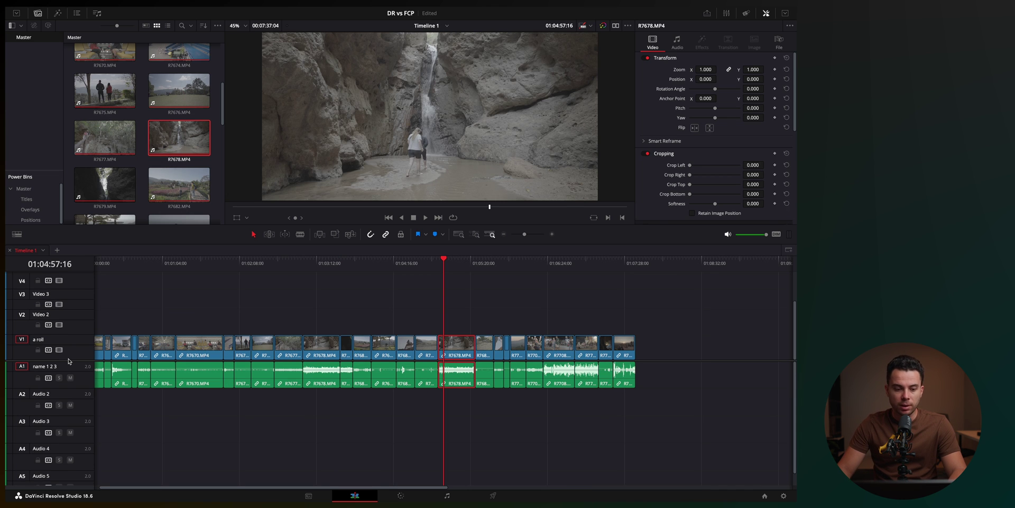
Rename audio track A1 as fdsadfasd and toggle its mute
scroll(70, 349, "up", 2)
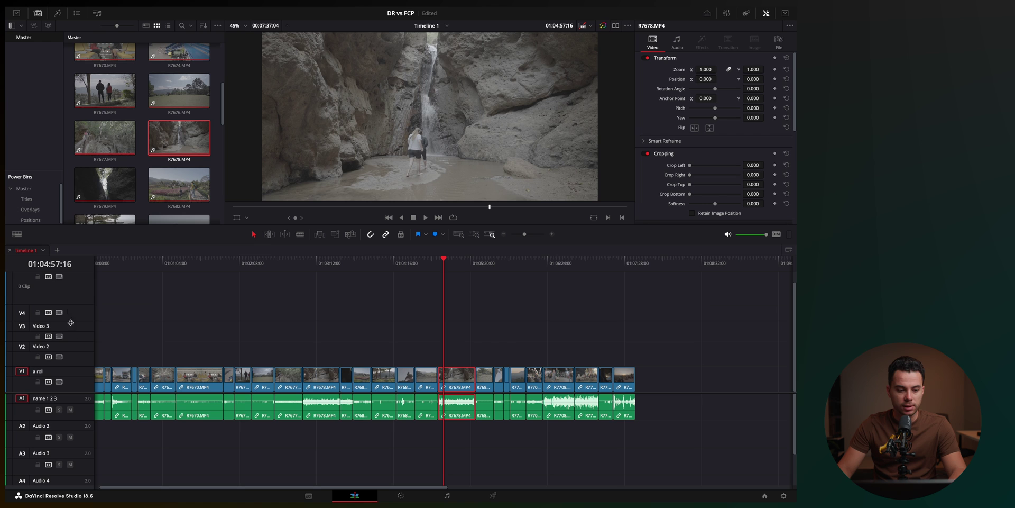
scroll(62, 391, "down", 3)
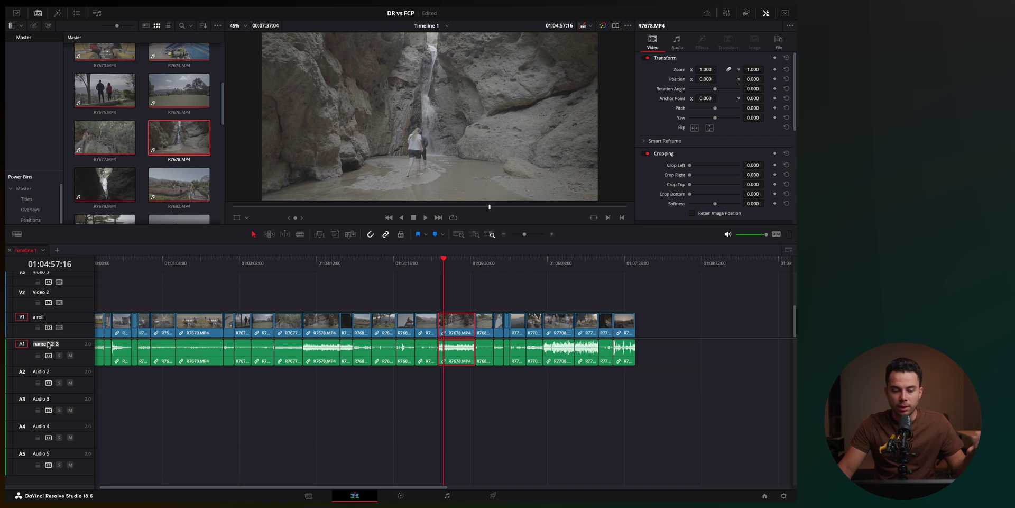
double_click(48, 344)
type("fdsadfasd")
left_click(70, 355)
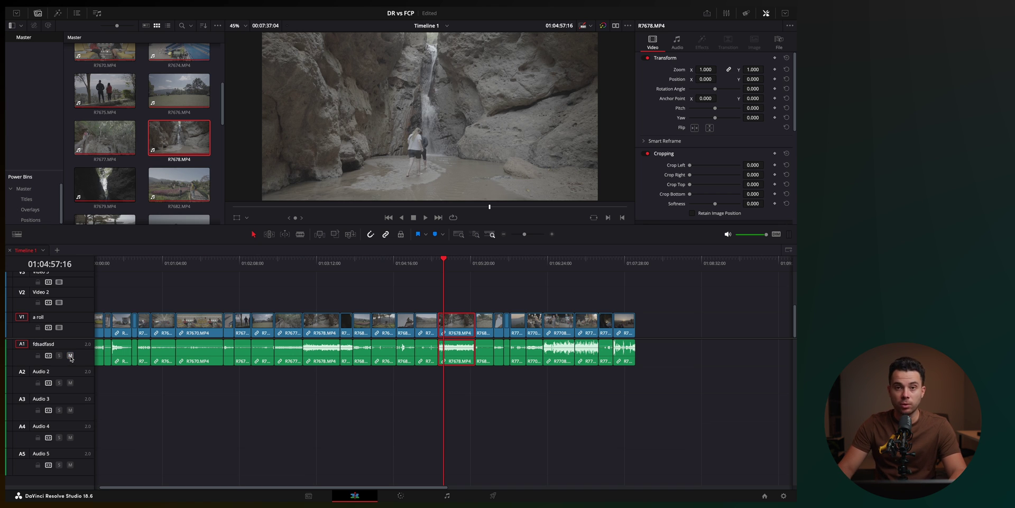
Disable and re-enable the a roll video track several times
left_click(60, 328)
left_click(60, 328)
left_click(60, 329)
left_click(60, 328)
left_click(59, 328)
left_click(60, 328)
Lock and unlock the a roll video track and audio track A1
left_click(38, 328)
left_click(38, 328)
left_click(37, 329)
left_click(37, 356)
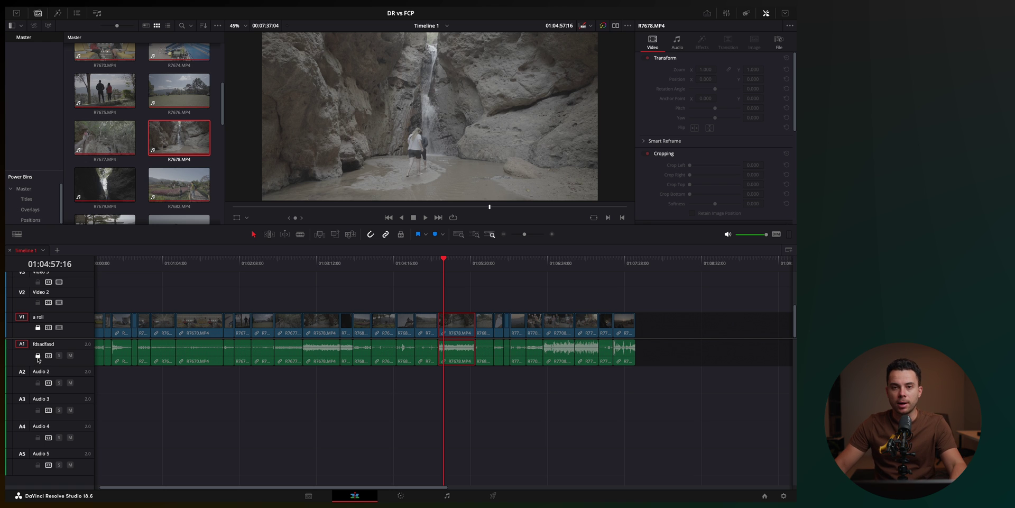
left_click(37, 356)
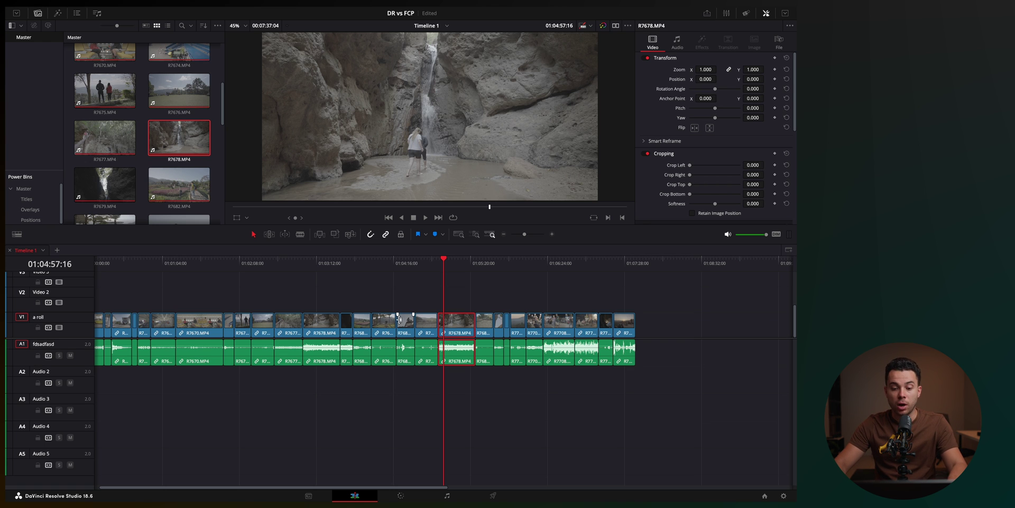
Move clip R7678.MP4 from the a roll track to Video 2 and select R7688.MP4 on Video 3
left_click_drag(448, 320, 438, 294)
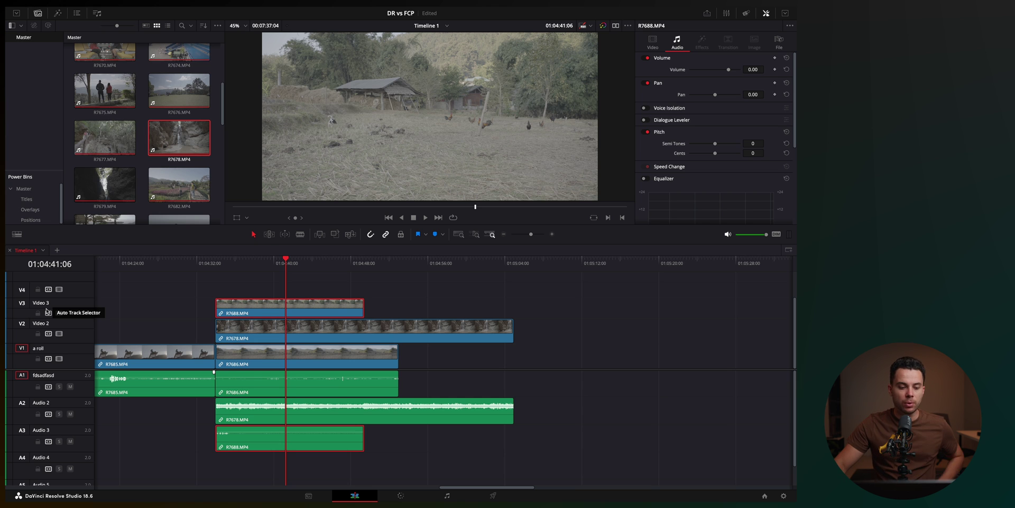
left_click(210, 306)
left_click(233, 305)
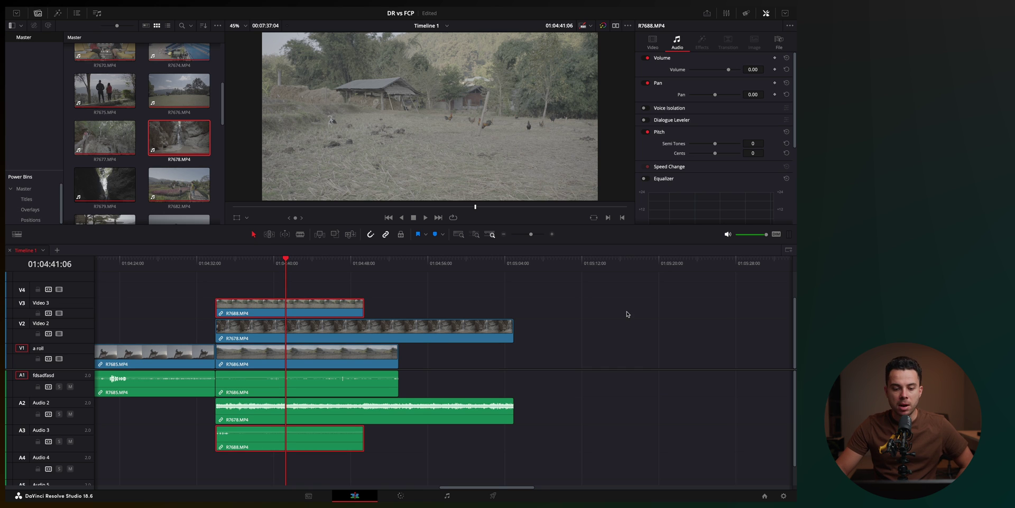
Turn off the auto track selector on audio tracks A1 through A5
left_click(48, 386)
left_click(48, 413)
left_click(48, 441)
left_click(48, 469)
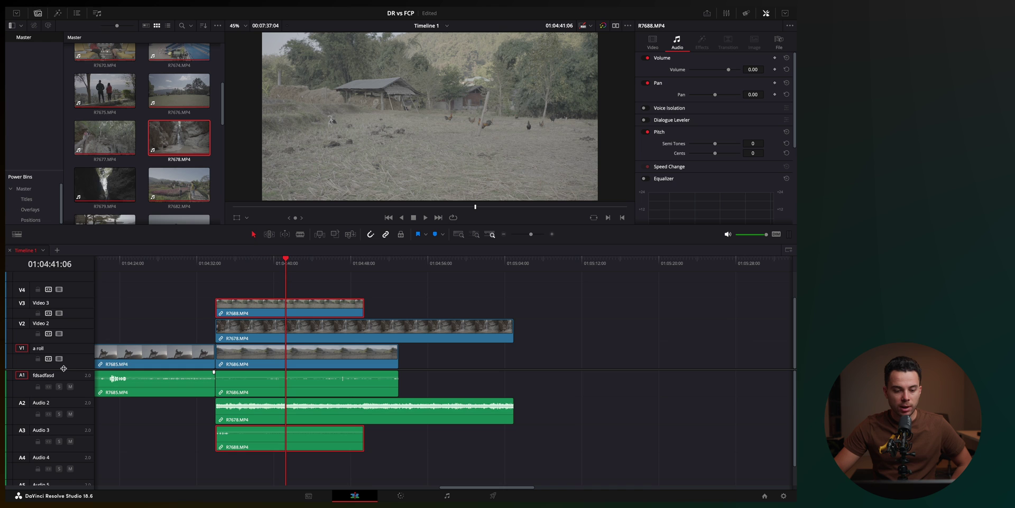
scroll(67, 338, "down", 2)
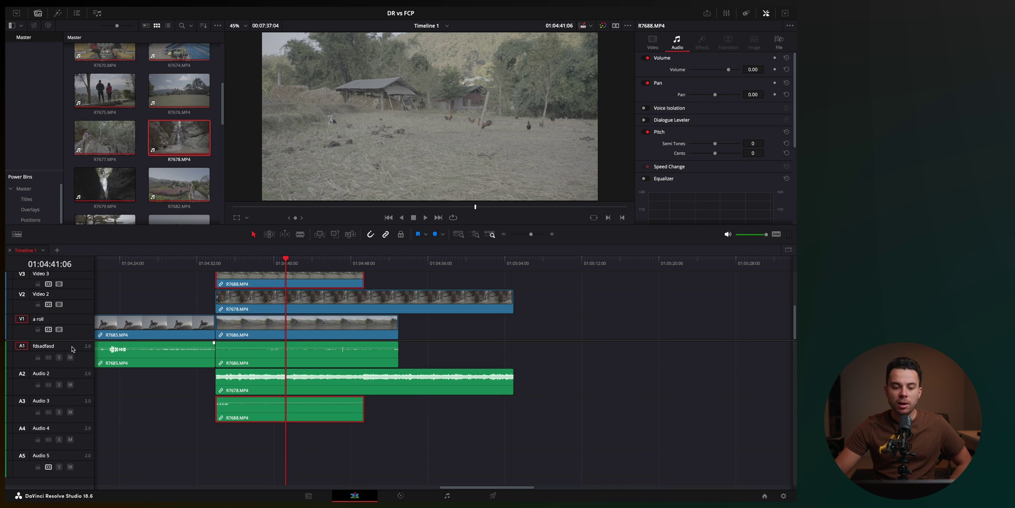
left_click(58, 380)
left_click(48, 467)
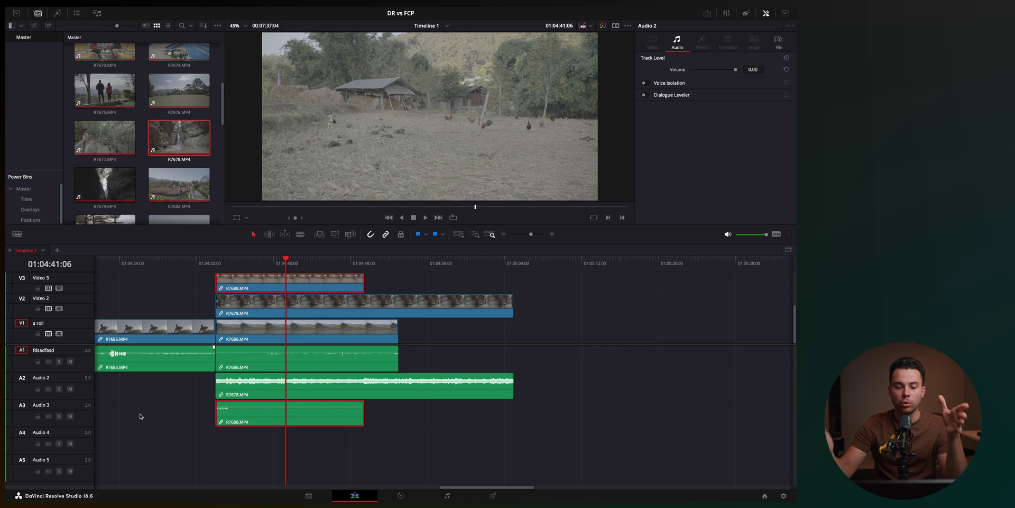
Turn off the auto track selector on video tracks V1, V2 and V4
left_click_drag(50, 345, 50, 385)
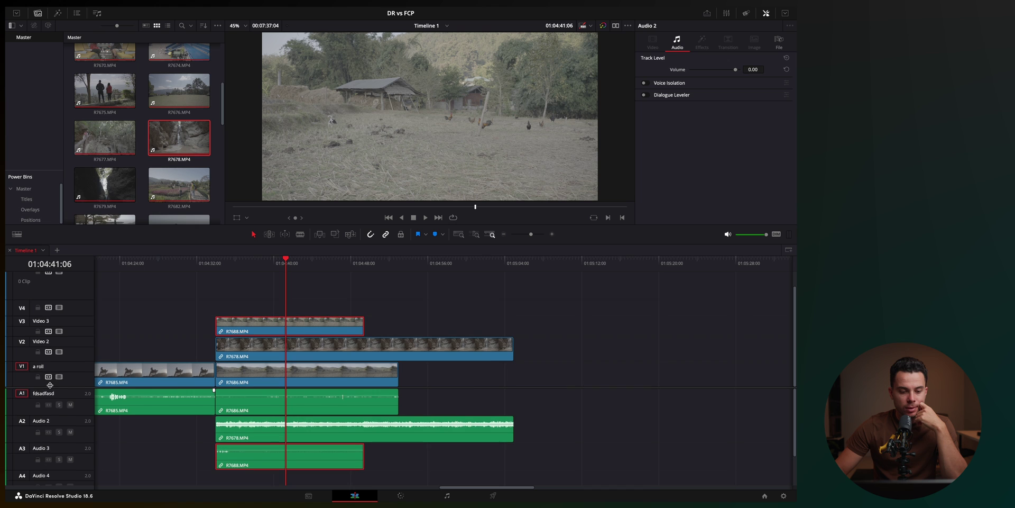
left_click(48, 377)
left_click(48, 352)
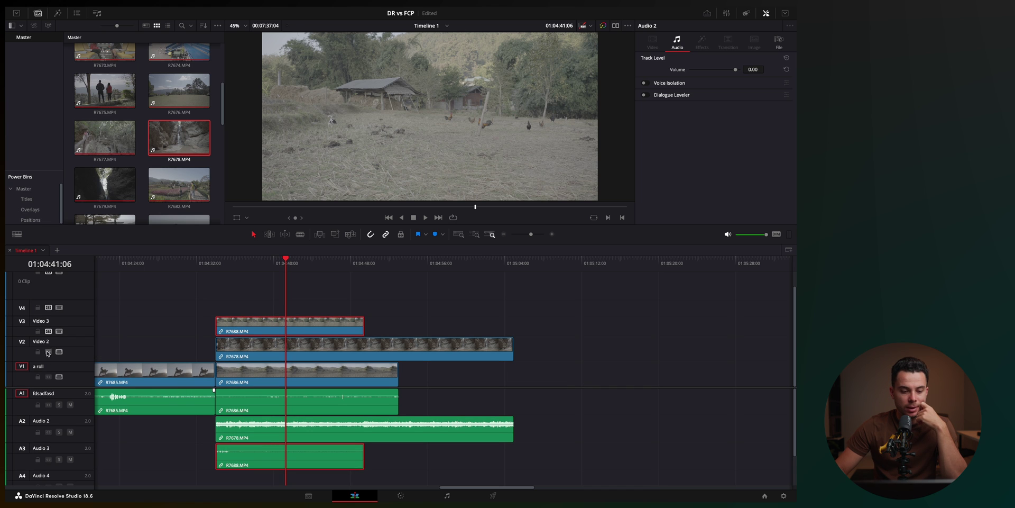
left_click(48, 307)
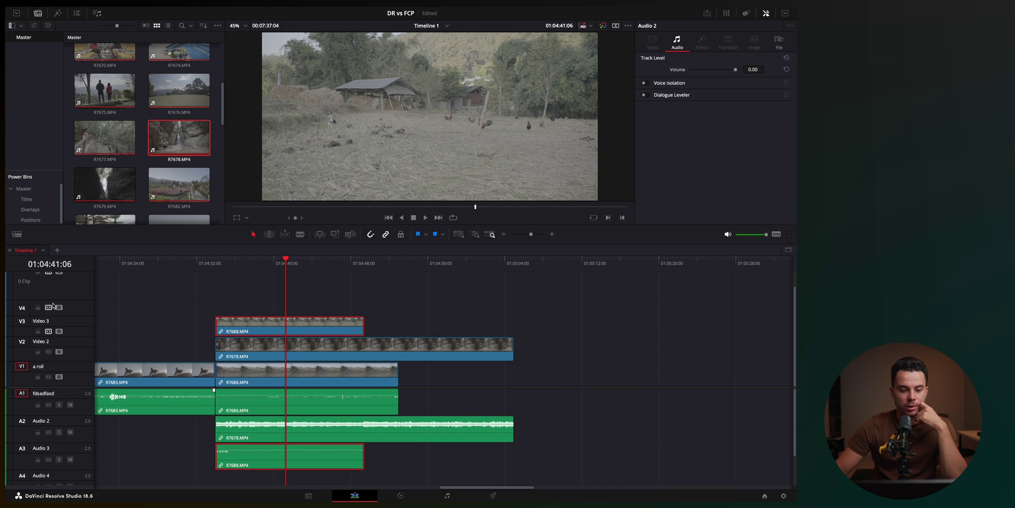
Ripple trim the start of R7688.MP4 on Video 3 at 01:04:38:02 and play back the trimmed section
left_click(275, 277)
scroll(275, 276, "down", 2)
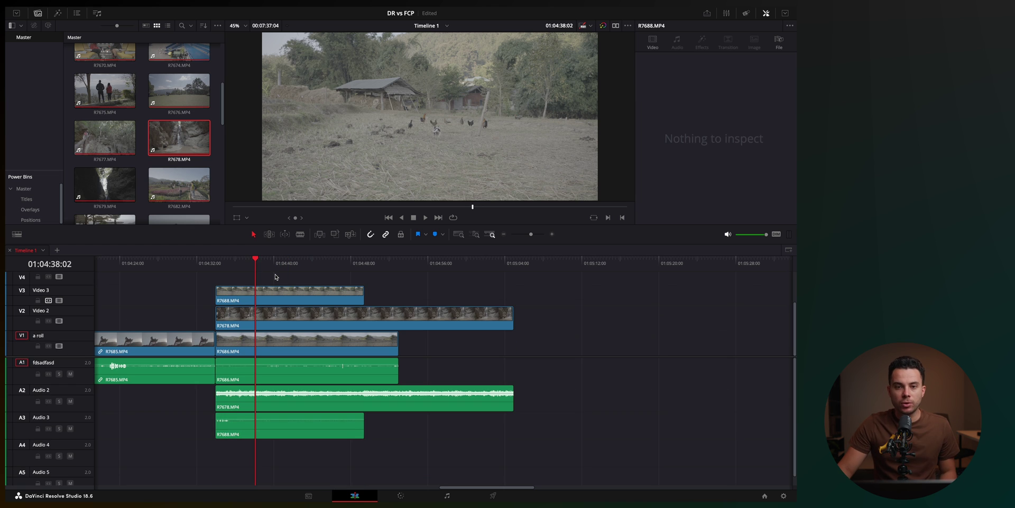
key("ctrl+shift+bracketleft")
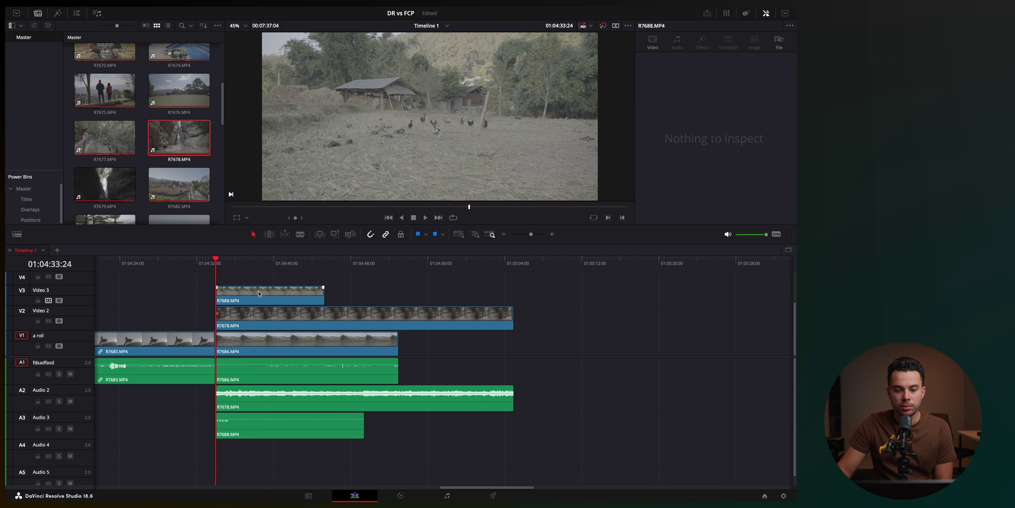
key("l")
key("l")
key("l")
key("l")
key("k")
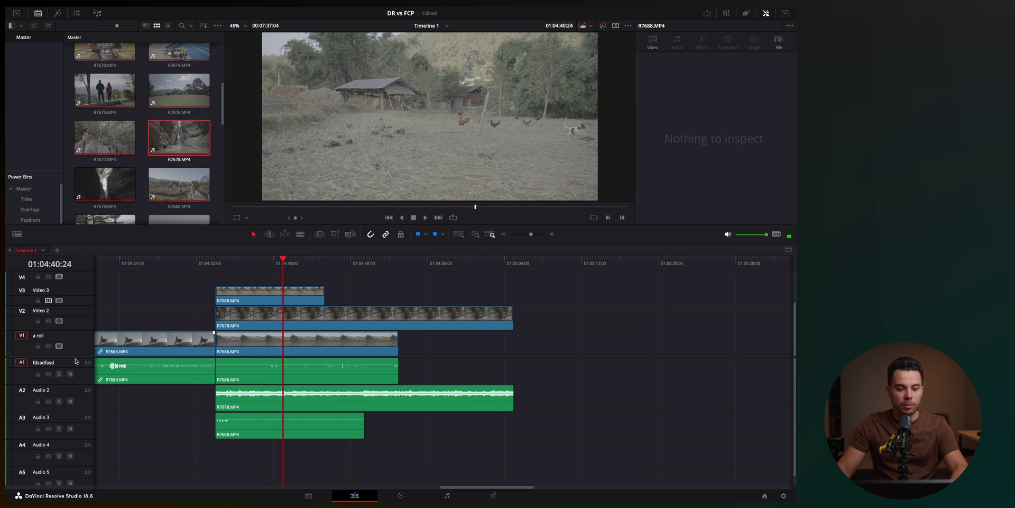
Duplicate the R7678.MP4 video clip onto Video 4 and Video 5, and reduce the height of track V5
left_click_drag(74, 357, 74, 401)
left_click_drag(280, 367, 254, 306)
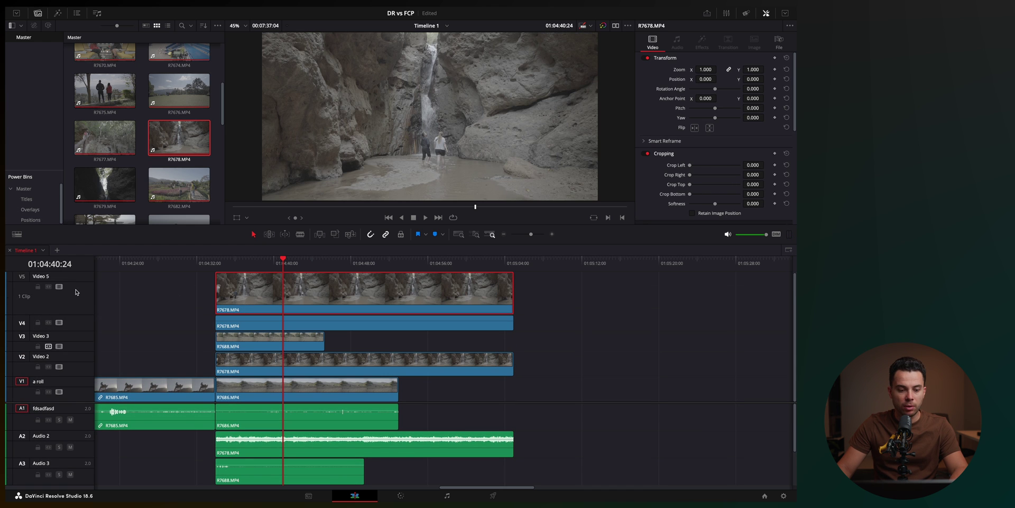
left_click_drag(80, 272, 79, 298)
Ripple trim the start of R7688.MP4 on Video 3 at 01:04:40:03 and move the clip to start at 01:04:44:06
left_click(275, 260)
left_click(311, 281)
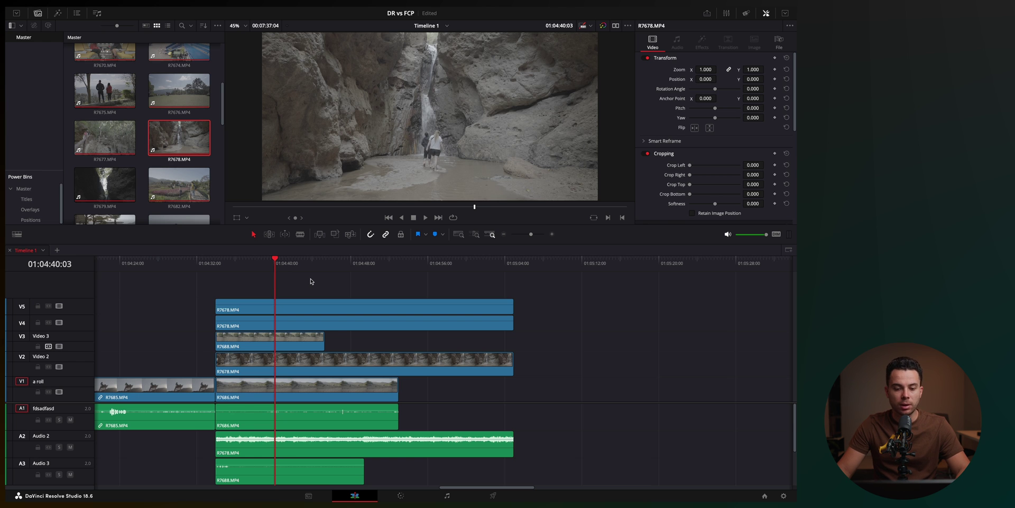
key("Up")
left_click_drag(267, 341, 366, 343)
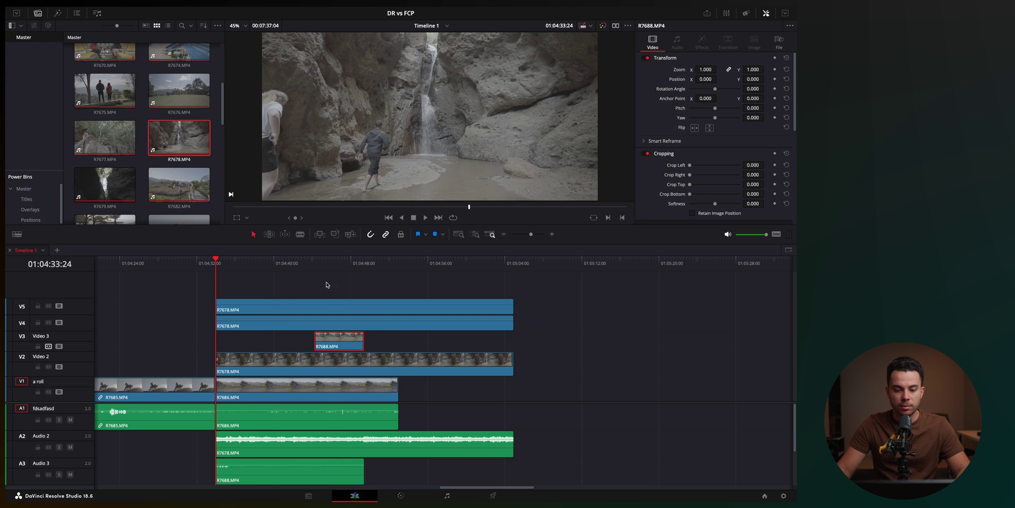
Try to ripple trim the start of R7688.MP4 on Video 3 at 01:04:45:17 and undo the trim
left_click(329, 268)
key("Up")
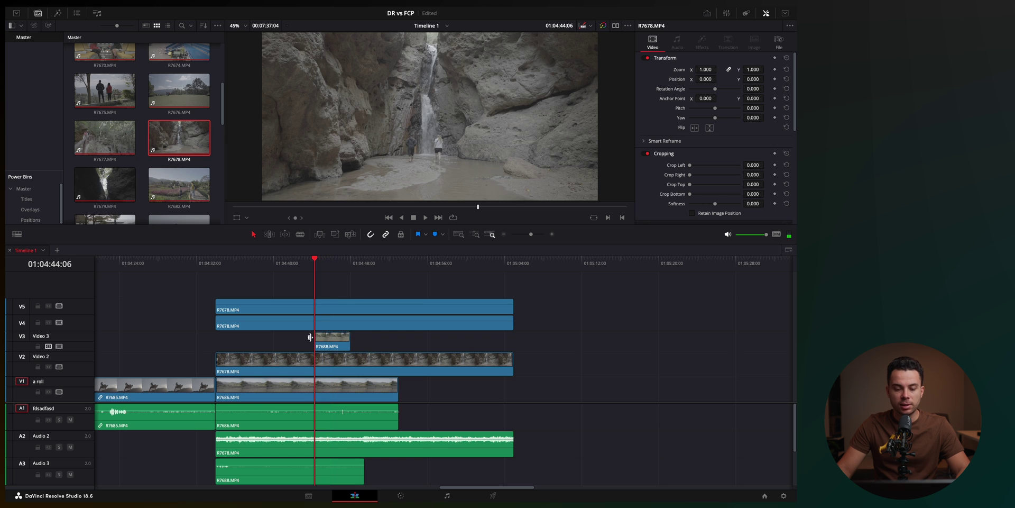
key("ctrl+z")
Turn on Video 2's auto track selector, ripple trim the Video 2 and Video 3 clip starts at 01:04:45:17 and undo the trim
left_click(48, 366)
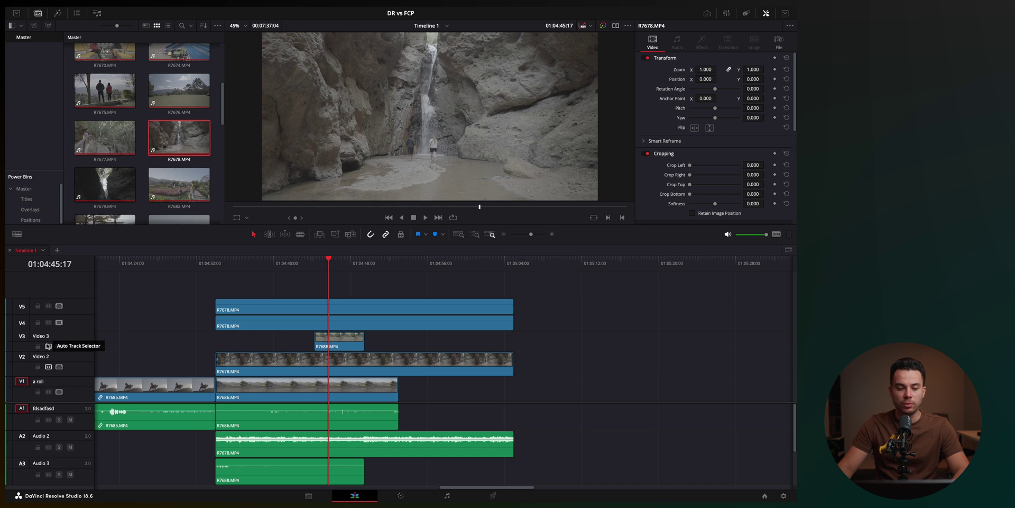
key("ctrl+shift+bracketleft")
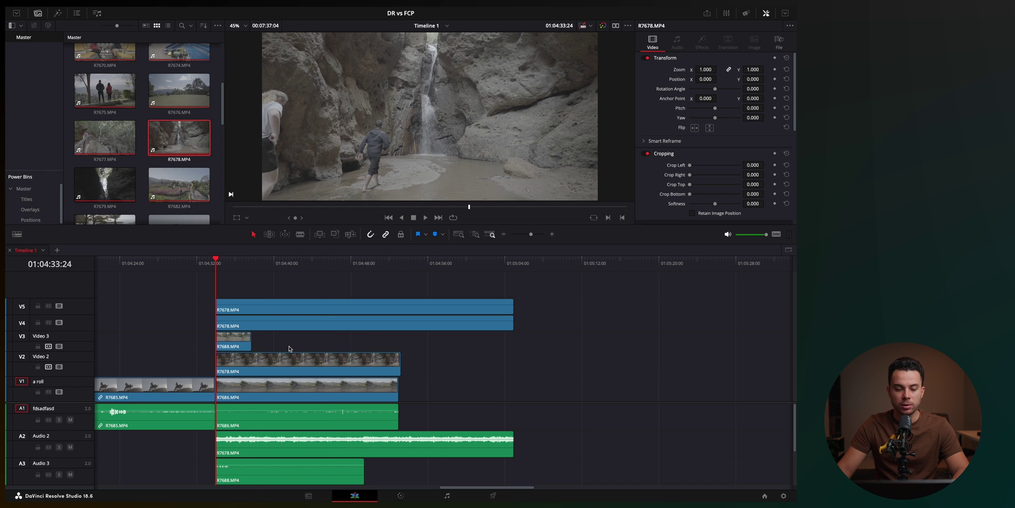
key("ctrl+z")
Turn on Audio 2's auto track selector, ripple trim the Video 2, Video 3 and Audio 2 clip starts at 01:04:45:17 and undo it
left_click_drag(55, 402, 55, 315)
key("ctrl+shift+bracketleft")
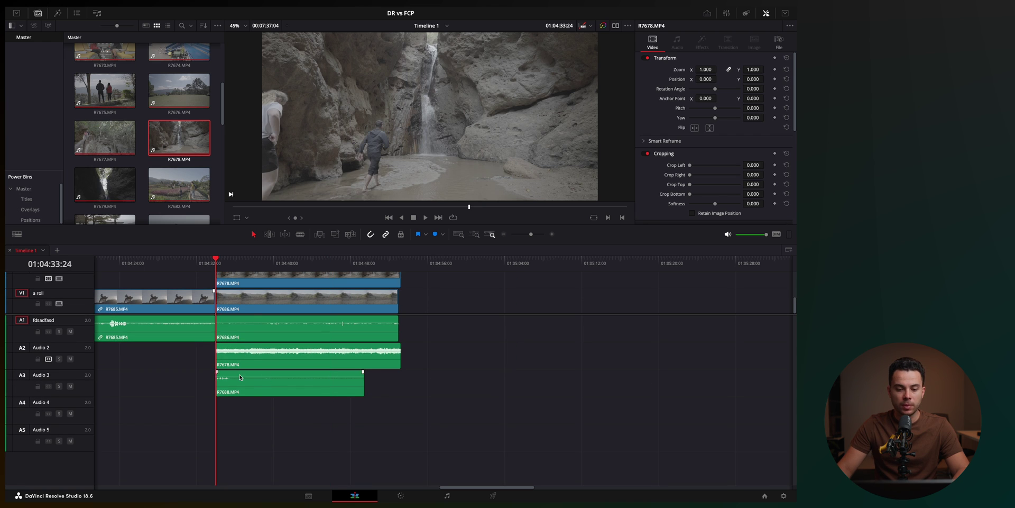
scroll(58, 318, "up", 3)
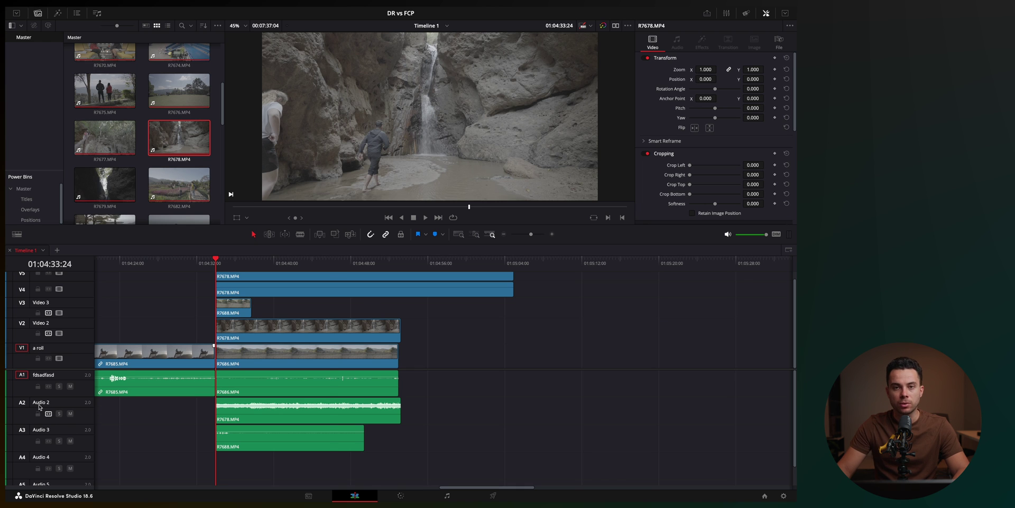
key("ctrl+z")
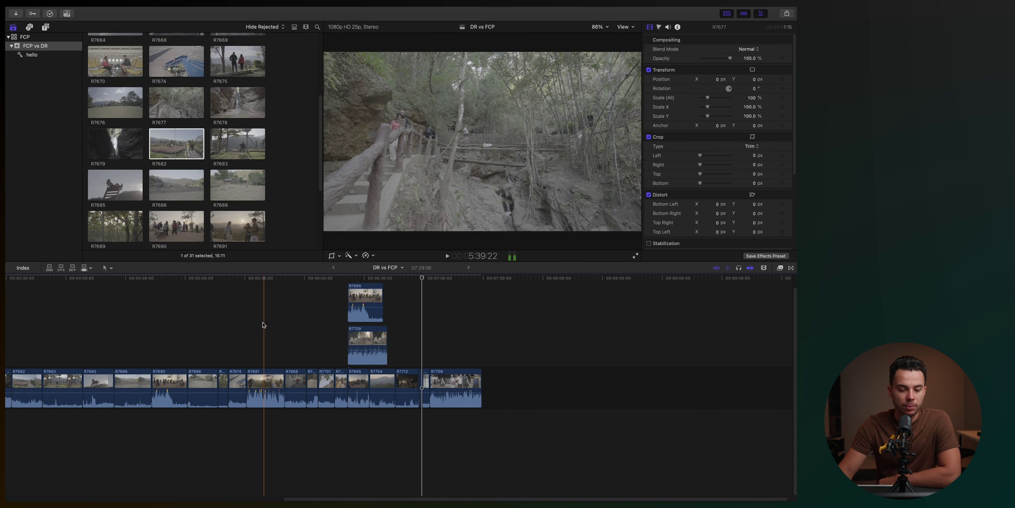
Hide the browser, expand R7688's audio at 5:01:07 and trim 1:16 off its video start so its audio begins under R7690
left_click(267, 386)
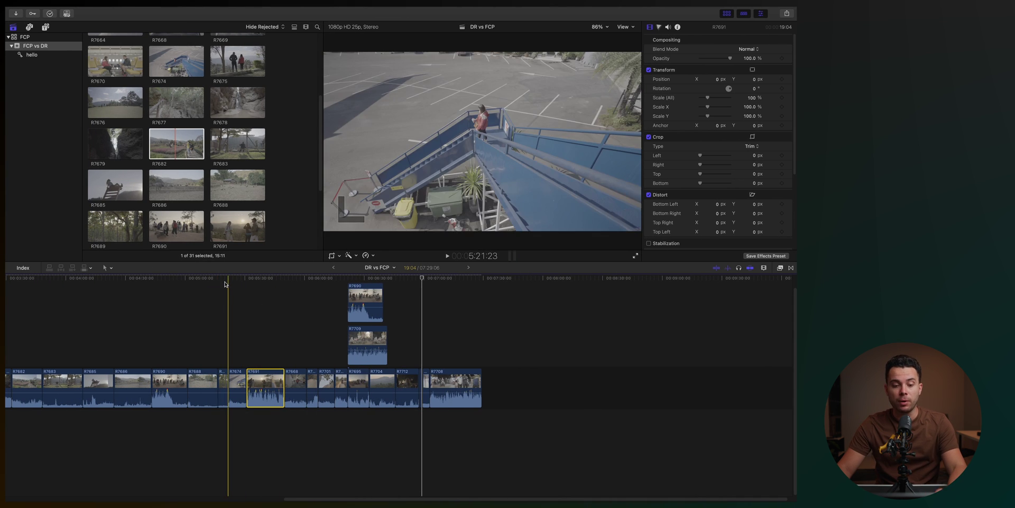
key("super+equal")
key("super+equal")
key("super+equal")
key("super+minus")
key("super+minus")
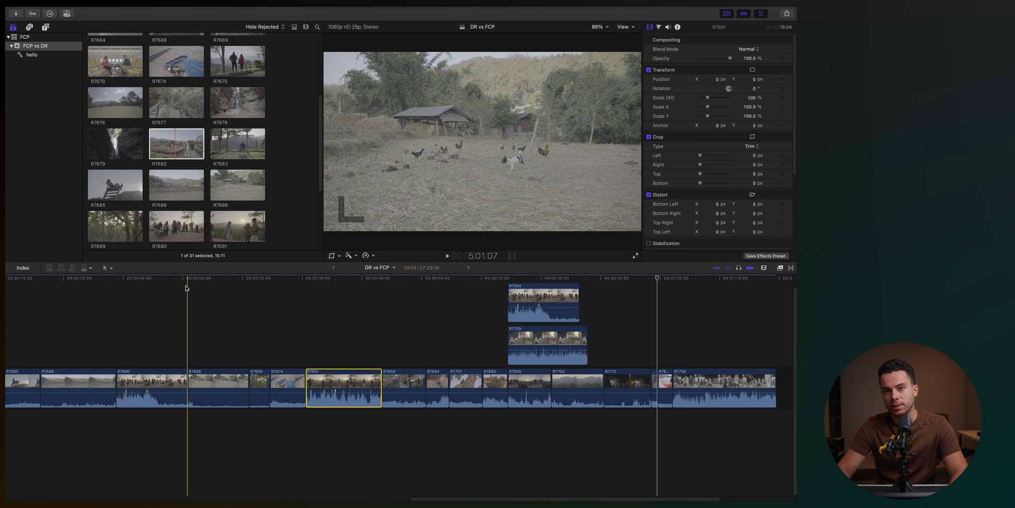
key("super+equal")
key("super+equal")
key("super+equal")
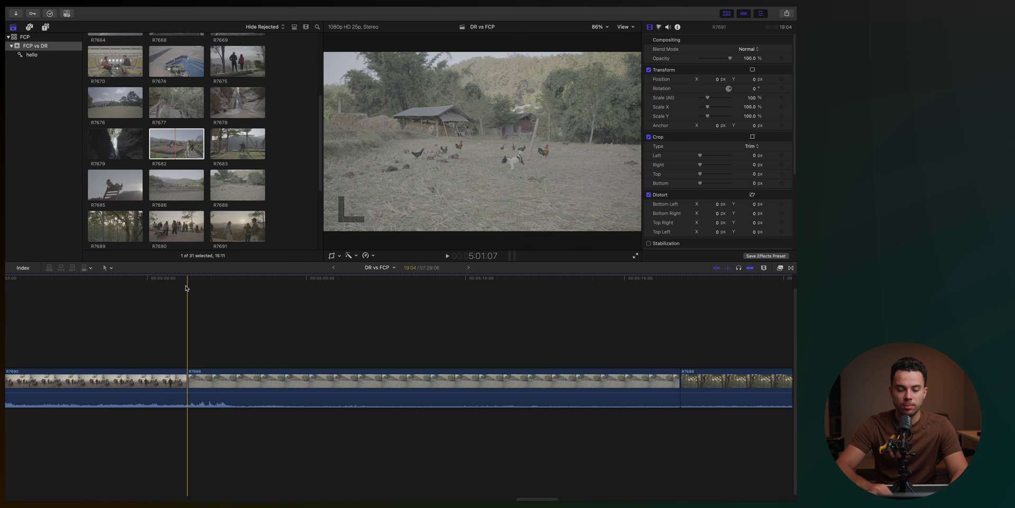
key("ctrl+super+1")
left_click(196, 404)
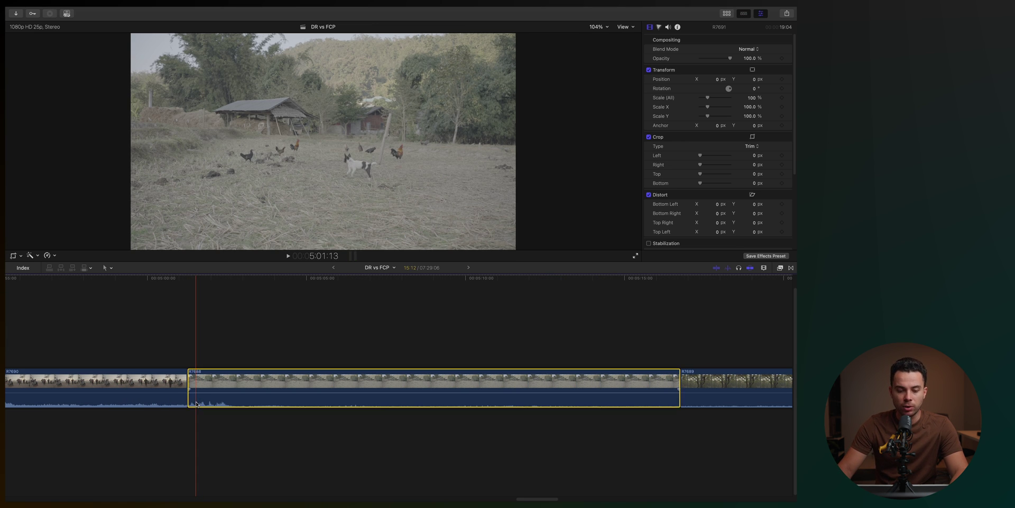
key("ctrl+s")
left_click_drag(189, 389, 240, 391)
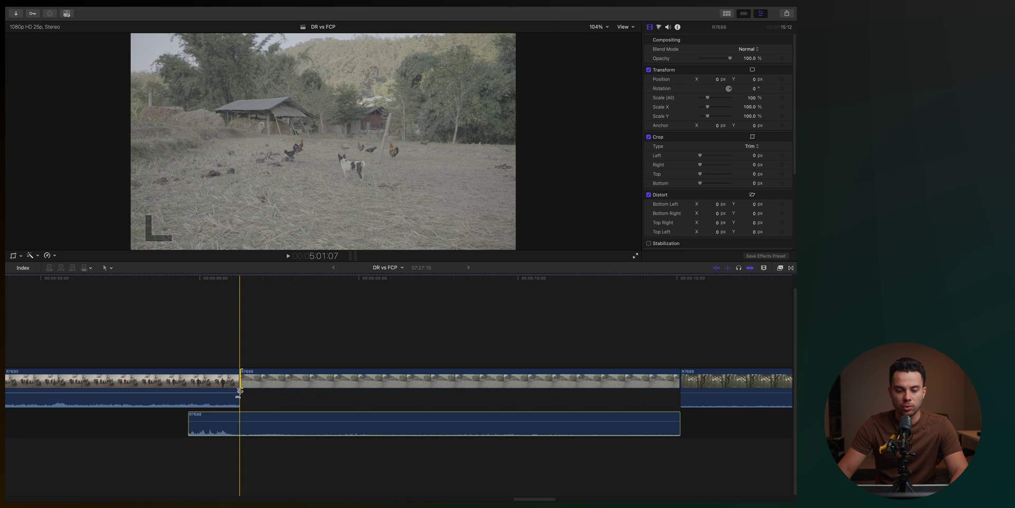
Fade in R7688's audio, expand R7690's audio and fade out its end, and collapse R7688's audio again
left_click(227, 392)
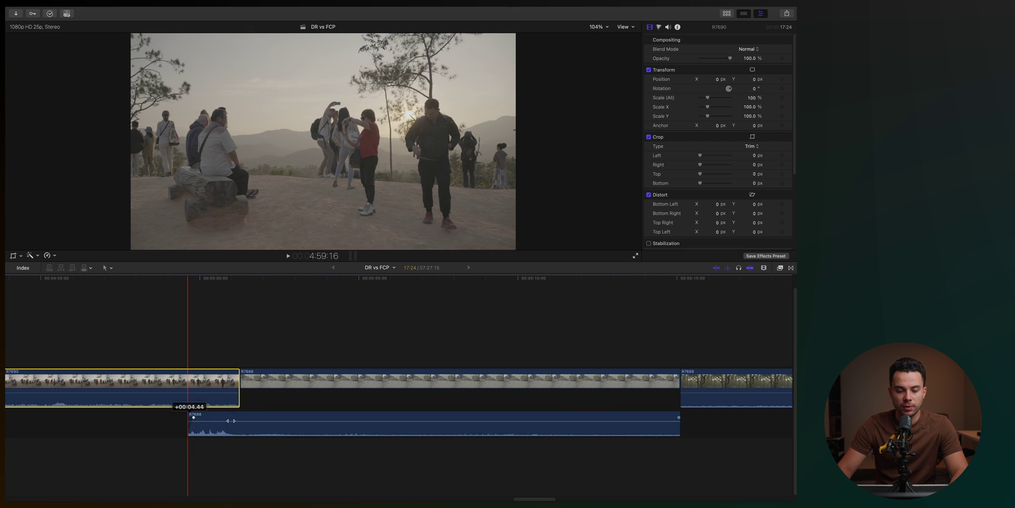
key("ctrl+s")
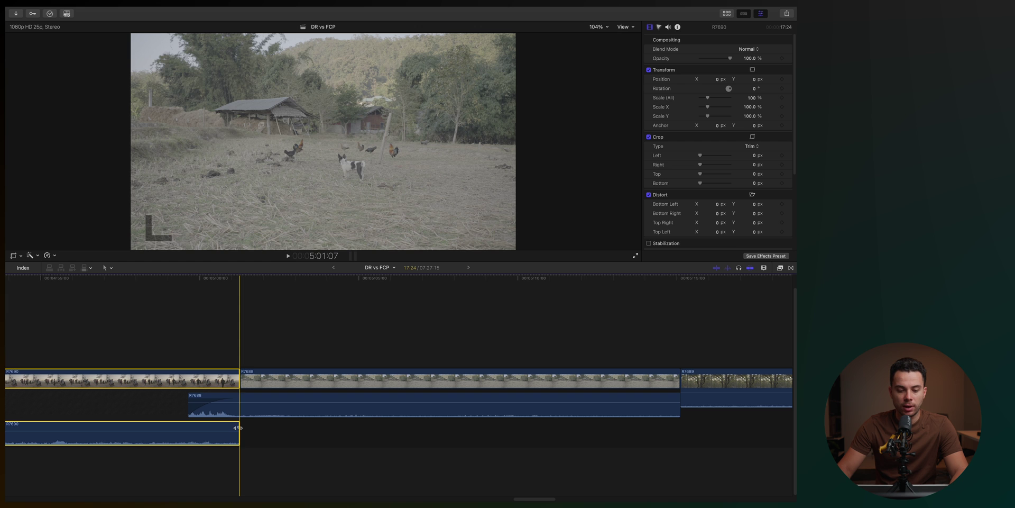
left_click(214, 413)
key("ctrl+s")
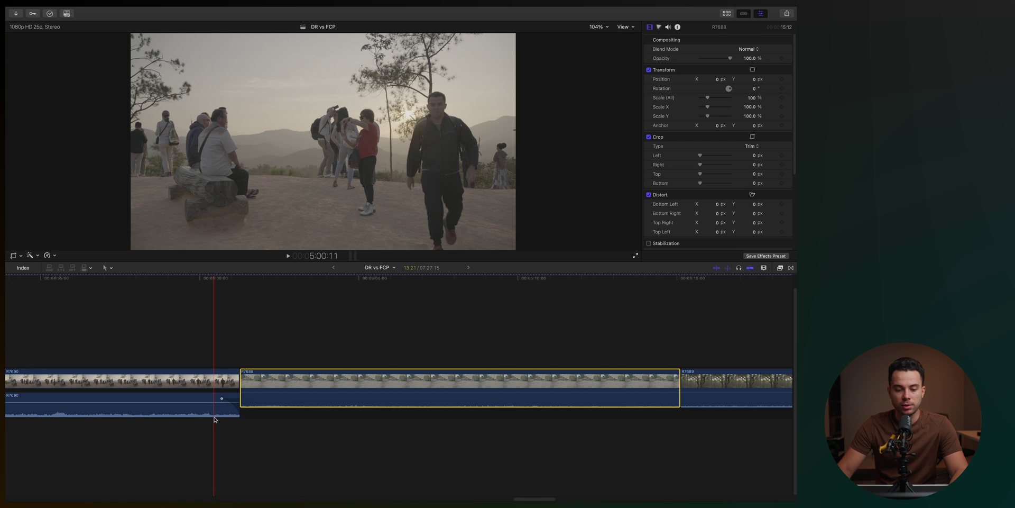
left_click(206, 408)
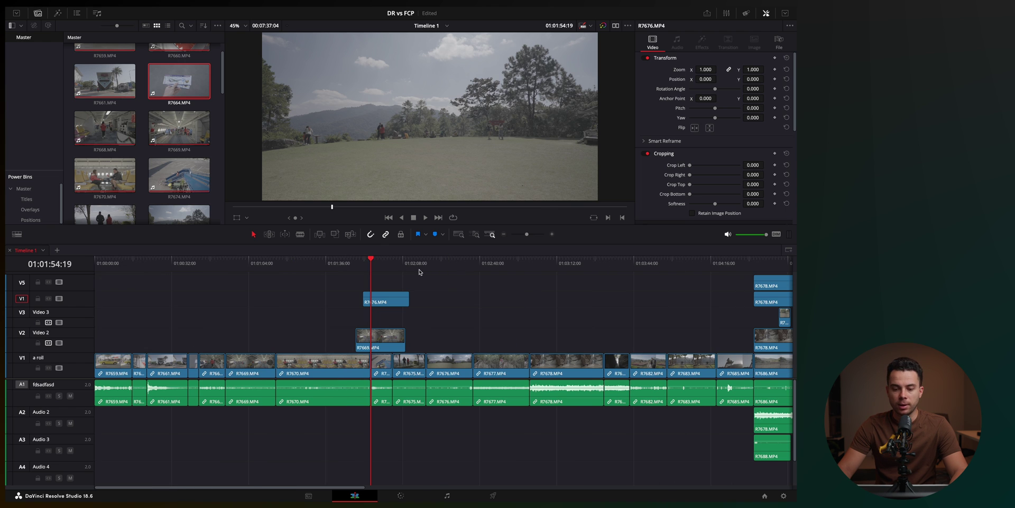
Move R7668.MP4's audio, which ends at the 01:00:54:11 cut, from Audio 1 to Audio 2
left_click_drag(386, 264, 227, 264)
scroll(464, 390, "up", 3)
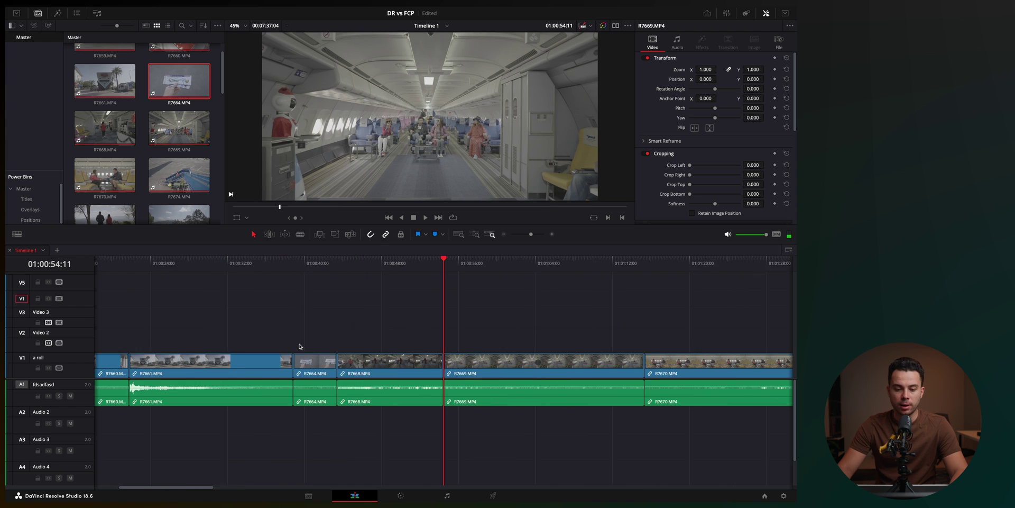
left_click(407, 394)
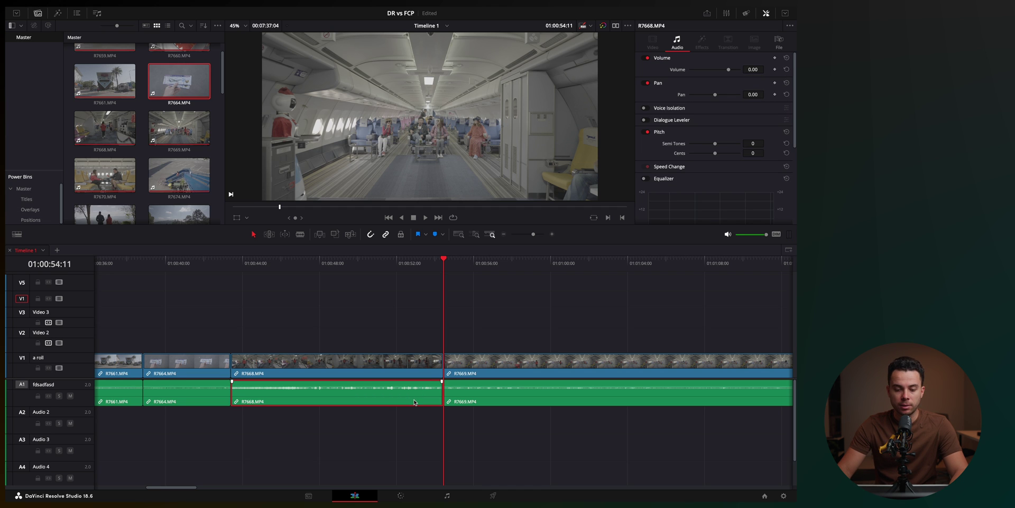
left_click_drag(414, 400, 415, 428)
Overlap R7669.MP4's audio with R7668.MP4's at the 01:00:54:11 cut, fading out R7668.MP4 and fading in R7669.MP4
left_click(461, 373)
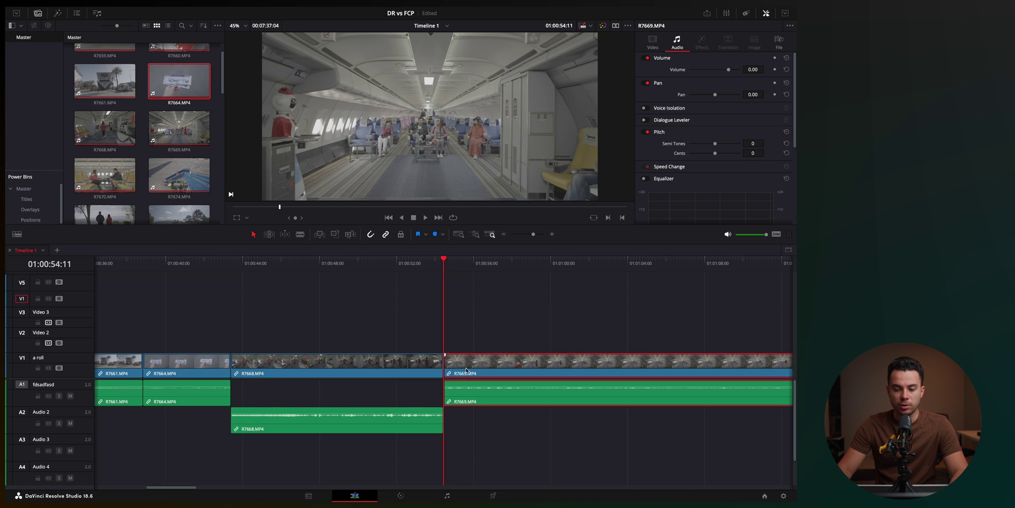
left_click_drag(481, 371, 455, 371)
left_click_drag(442, 410, 434, 411)
left_click_drag(418, 380, 443, 387)
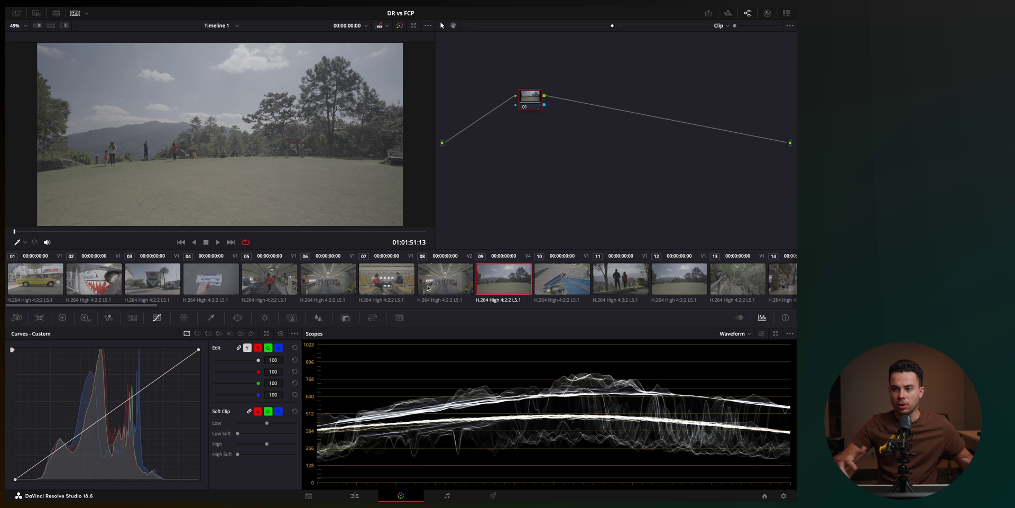
Add clips 01 to 09 on the color page to a new group named "hello"
key("Home")
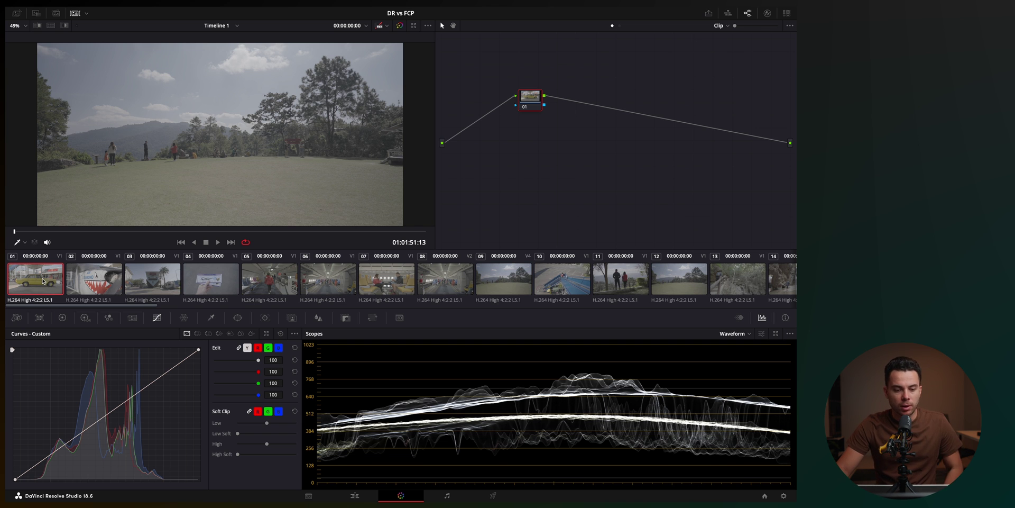
left_click(478, 268, "shift")
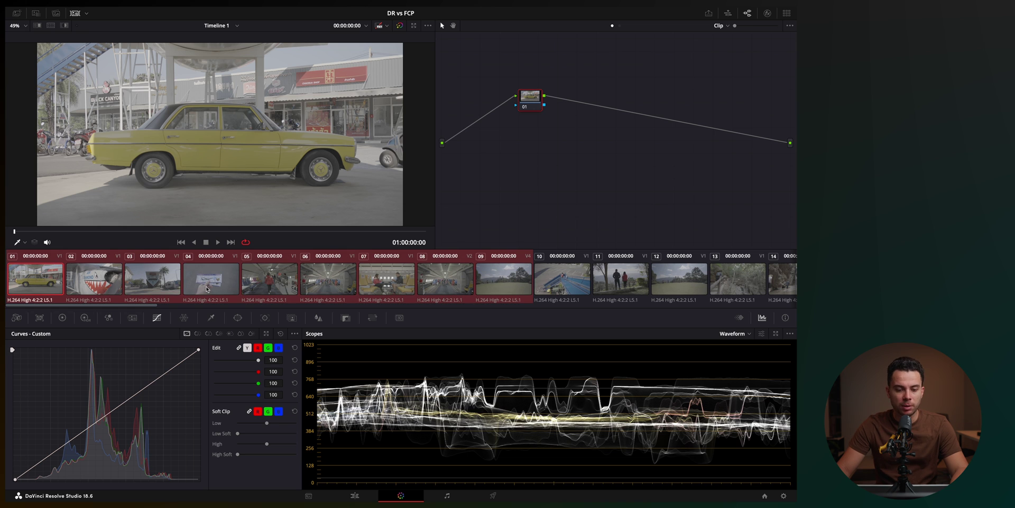
right_click(389, 288)
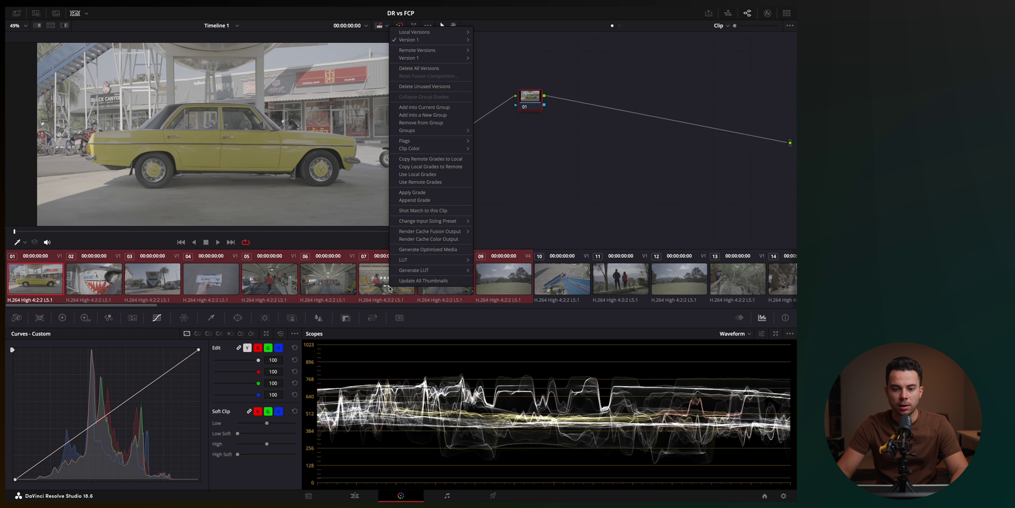
left_click(437, 115)
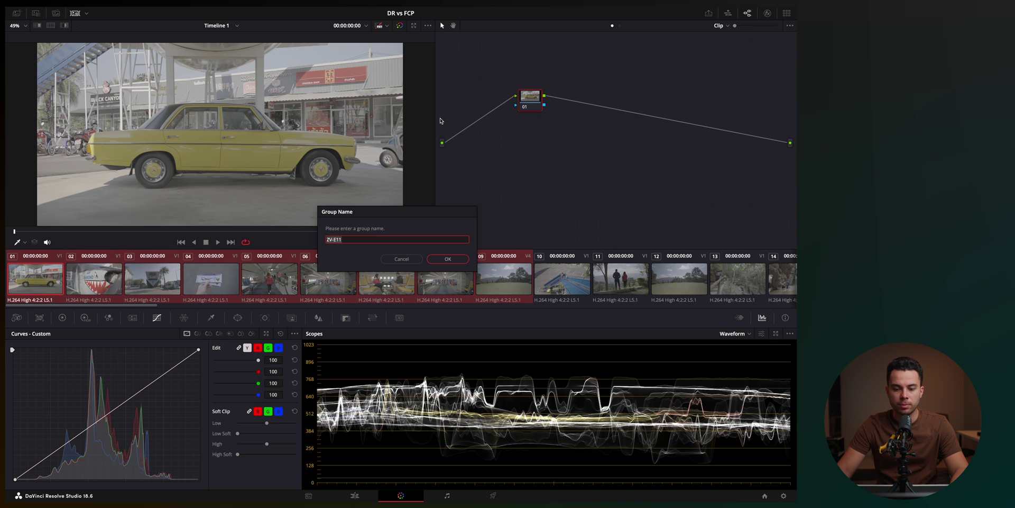
type("hell")
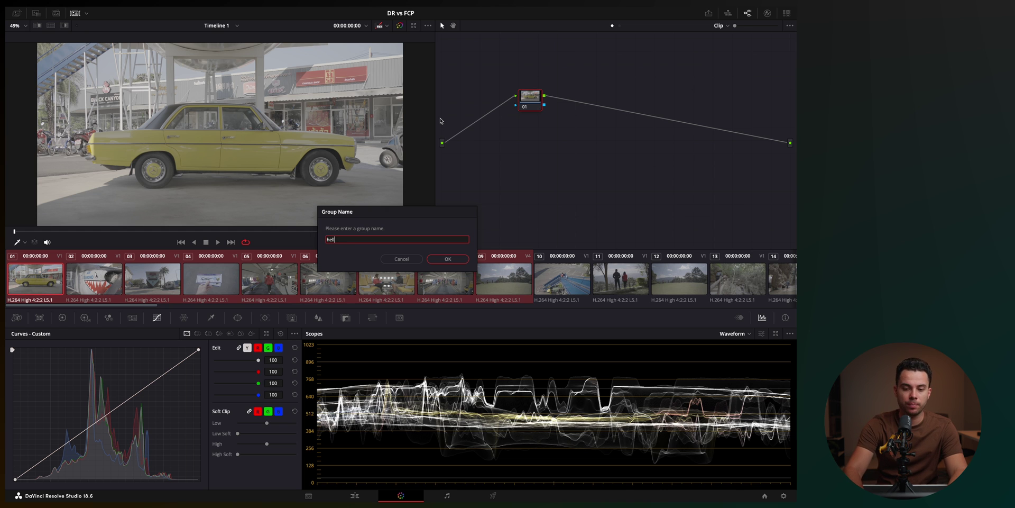
key("Return")
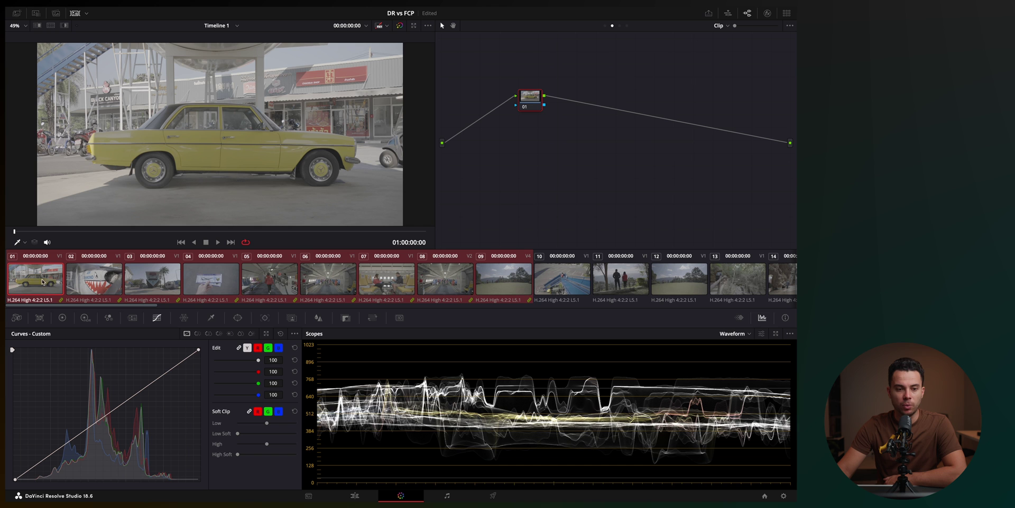
Filter the color page clips to the "hello" group and return to clip 01
scroll(394, 282, "right", 5)
scroll(582, 274, "right", 6)
scroll(581, 274, "left", 11)
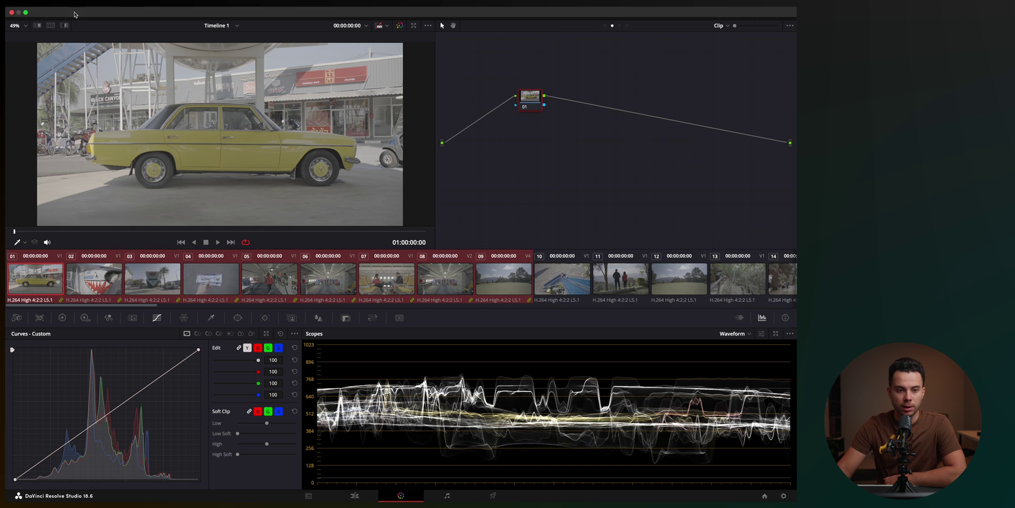
left_click(87, 13)
mouse_move(134, 135)
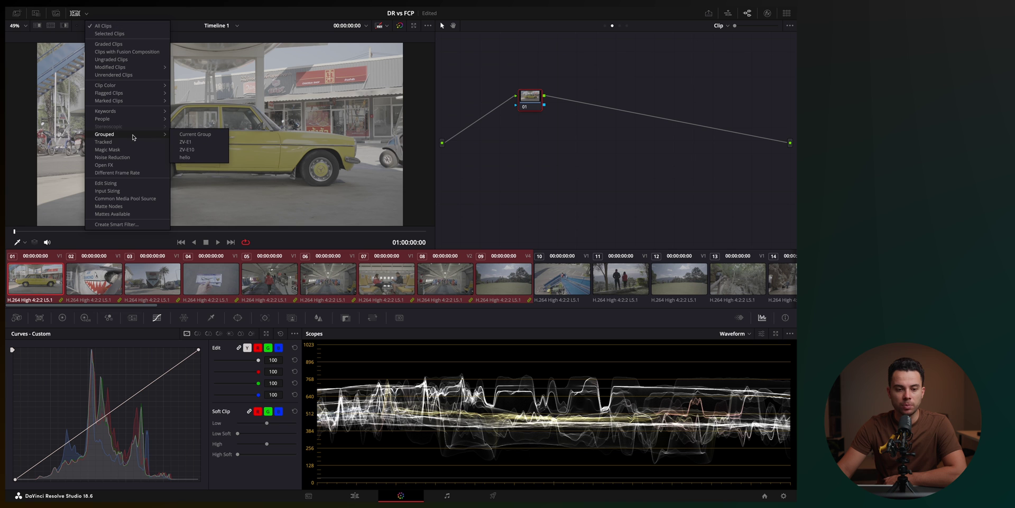
left_click(207, 157)
left_click(328, 279)
left_click(459, 285)
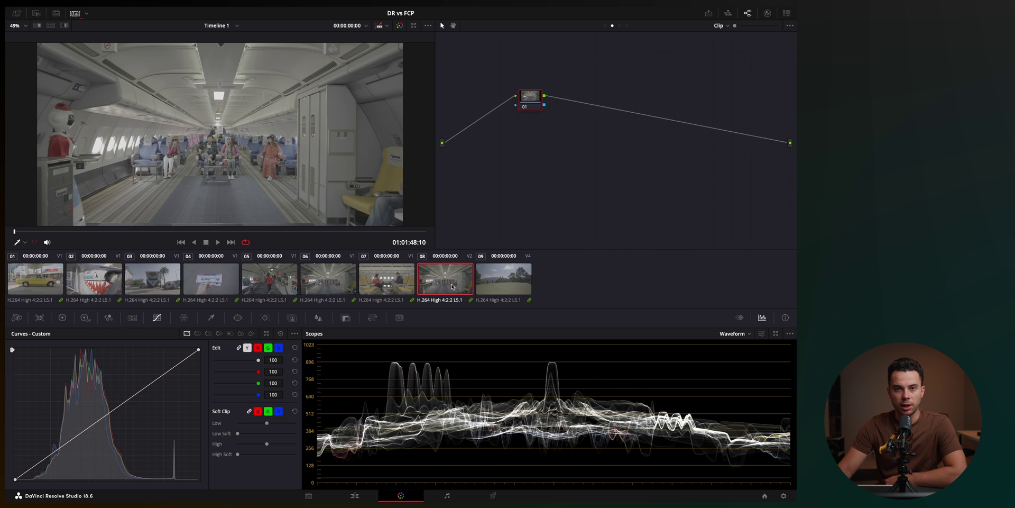
key("Home")
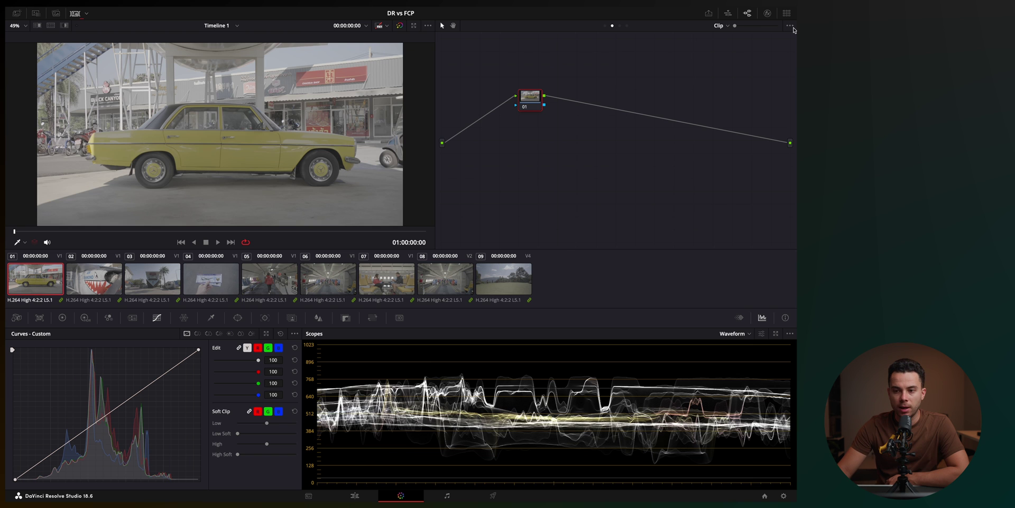
At the Group Post-Clip node level, shape the custom curve into an S by raising the highlights and lowering the shadows
left_click(721, 27)
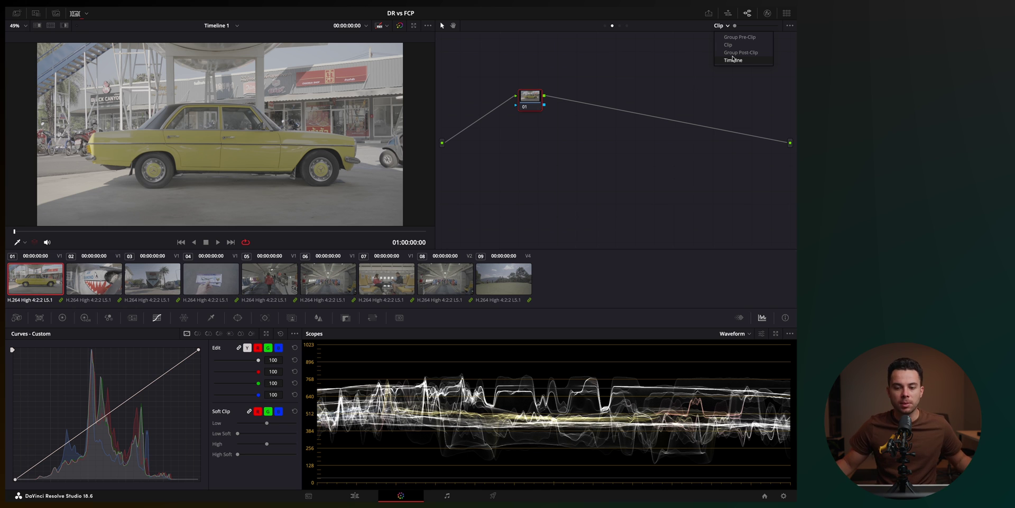
left_click(733, 55)
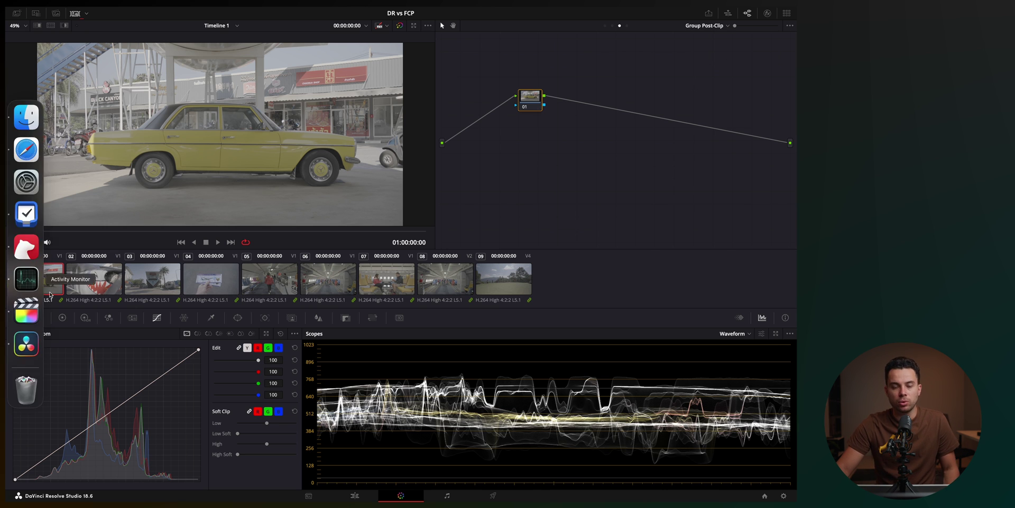
left_click_drag(157, 379, 145, 366)
left_click_drag(51, 449, 53, 466)
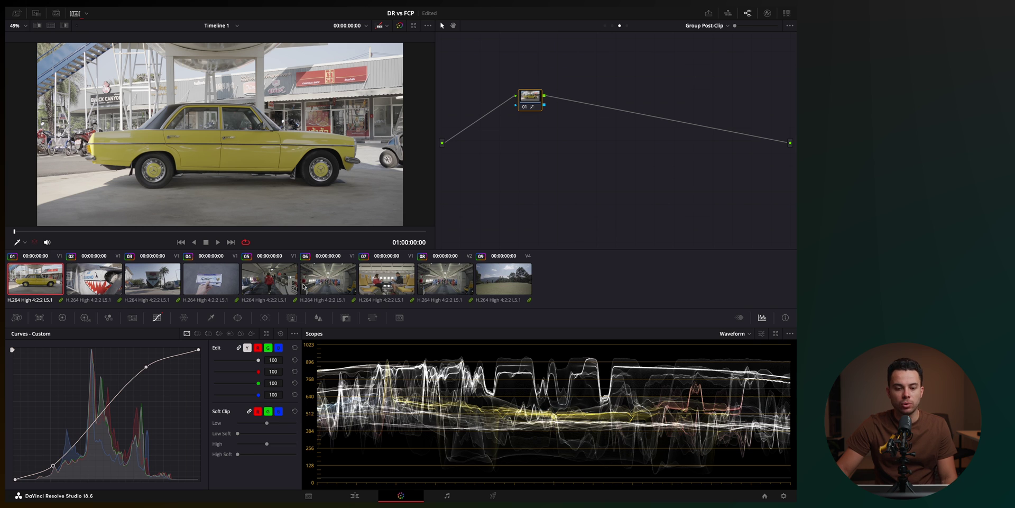
Set the Group Post-Clip node's saturation to 73.80 and inspect the shared grade on clips 02 to 05
left_click(62, 317)
left_click_drag(188, 479, 300, 297)
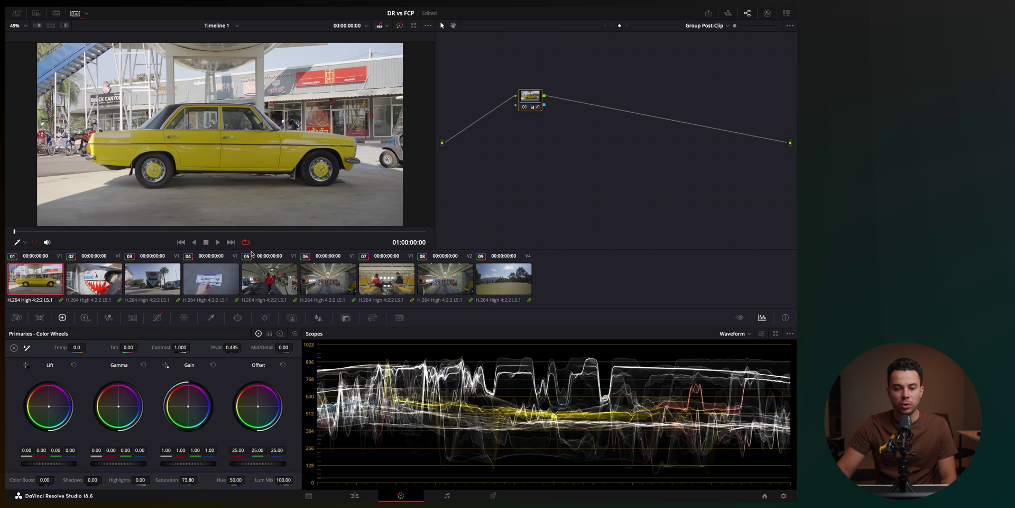
left_click(117, 280)
left_click(153, 280)
left_click(211, 280)
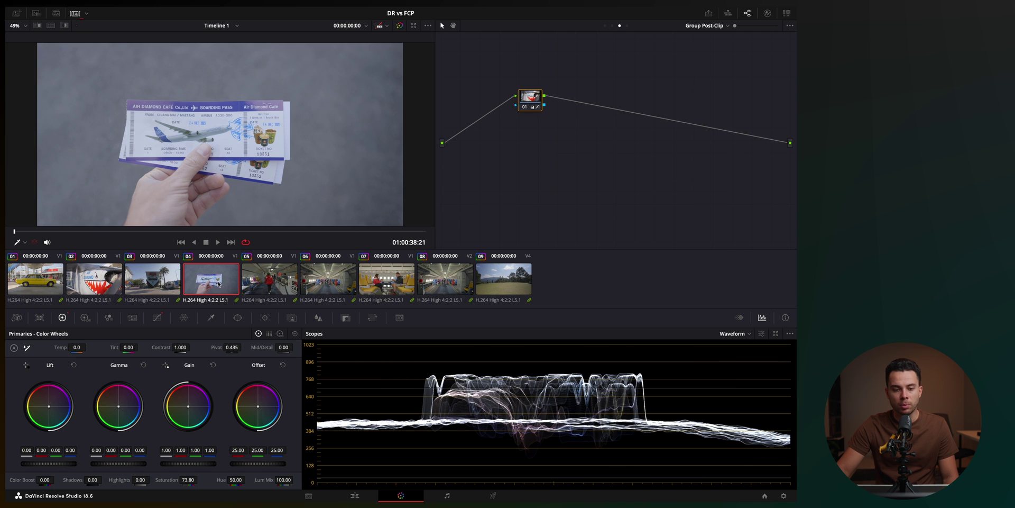
left_click(270, 283)
left_click(217, 284)
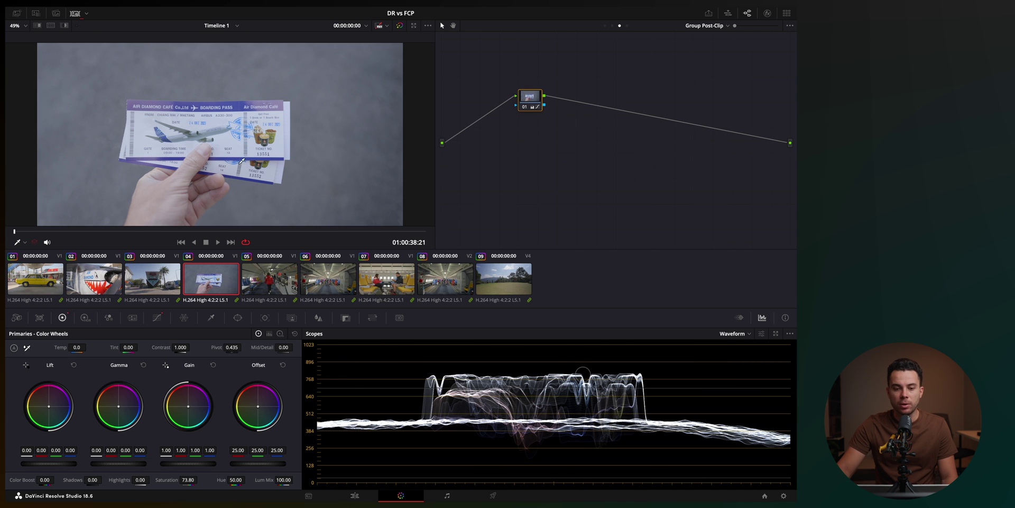
At the Clip node level, set clip 04's temperature to 4000, try 2110 and undo that last change
left_click(705, 26)
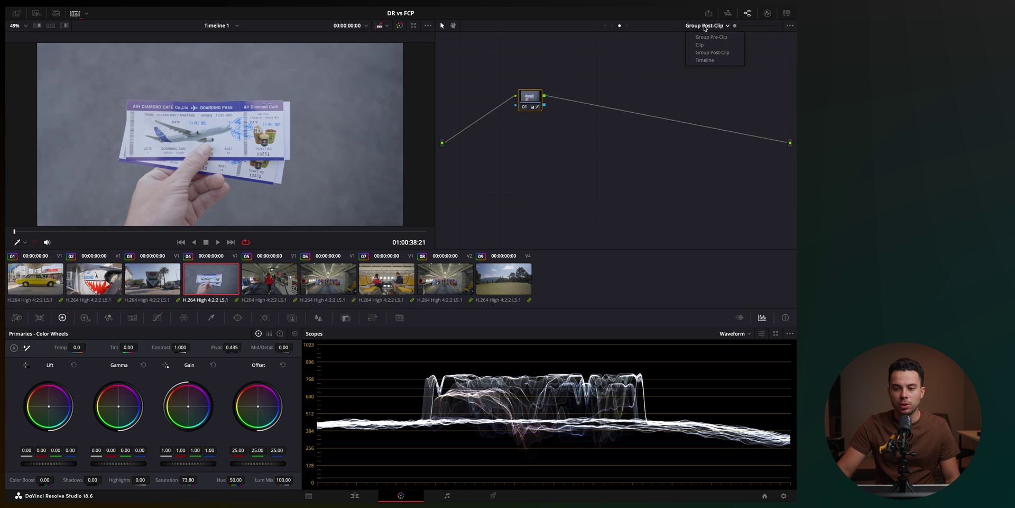
left_click(705, 46)
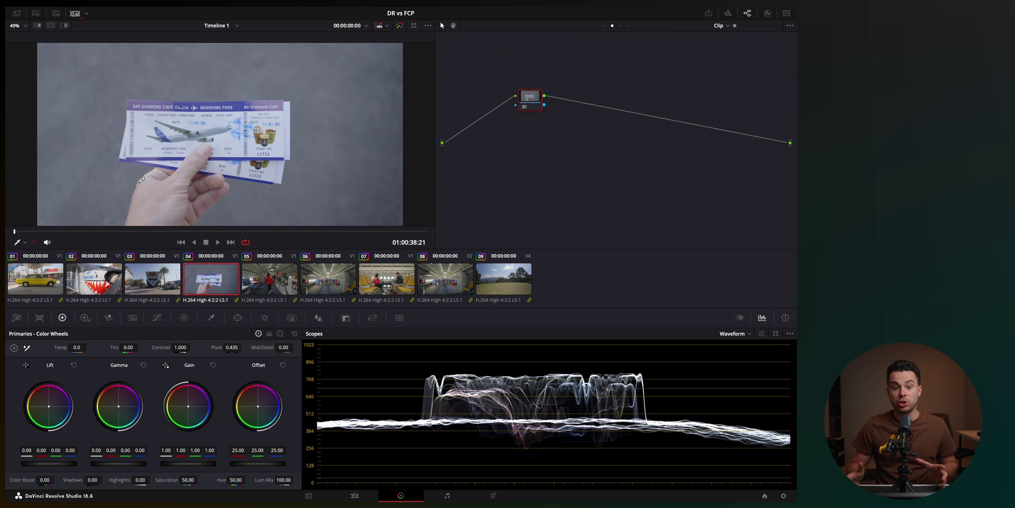
left_click(77, 346)
type("4000")
key("Return")
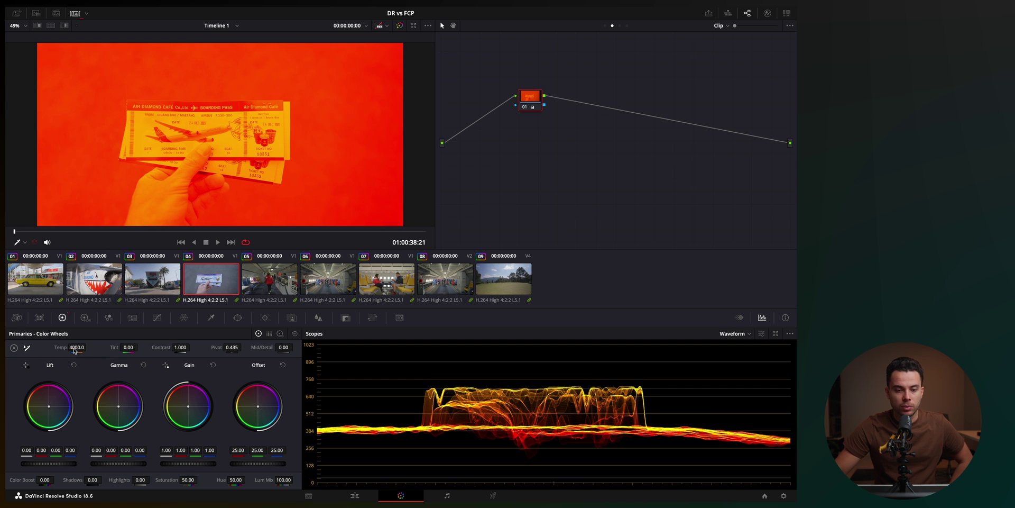
left_click_drag(71, 355, 117, 333)
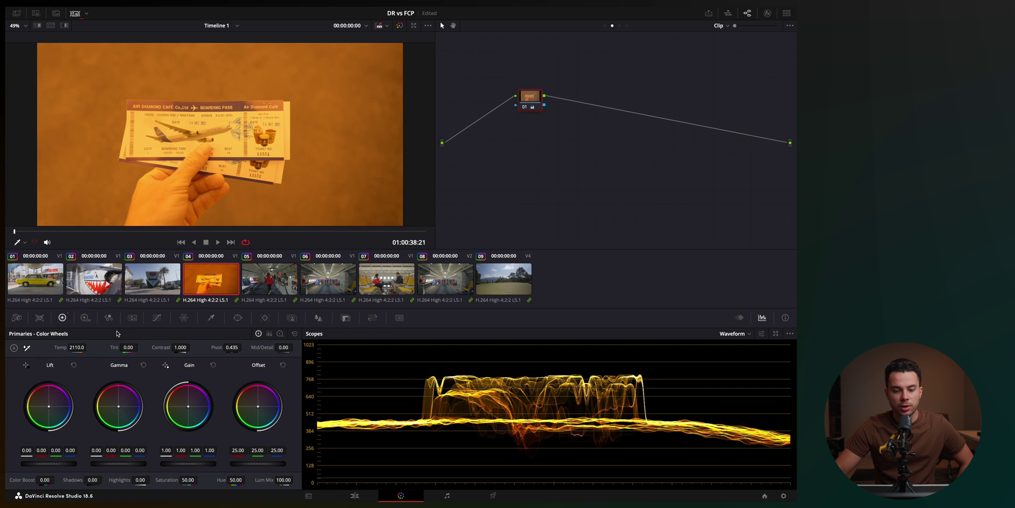
key("ctrl+z")
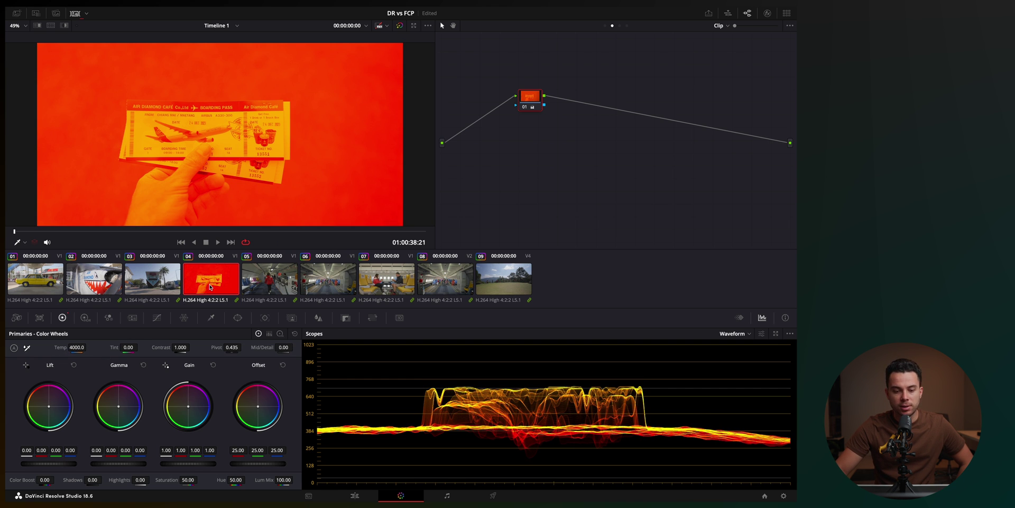
Check the Group Pre-Clip node level, and return clip 04's temperature to 0.0 at the Clip node level
left_click(720, 27)
left_click(734, 37)
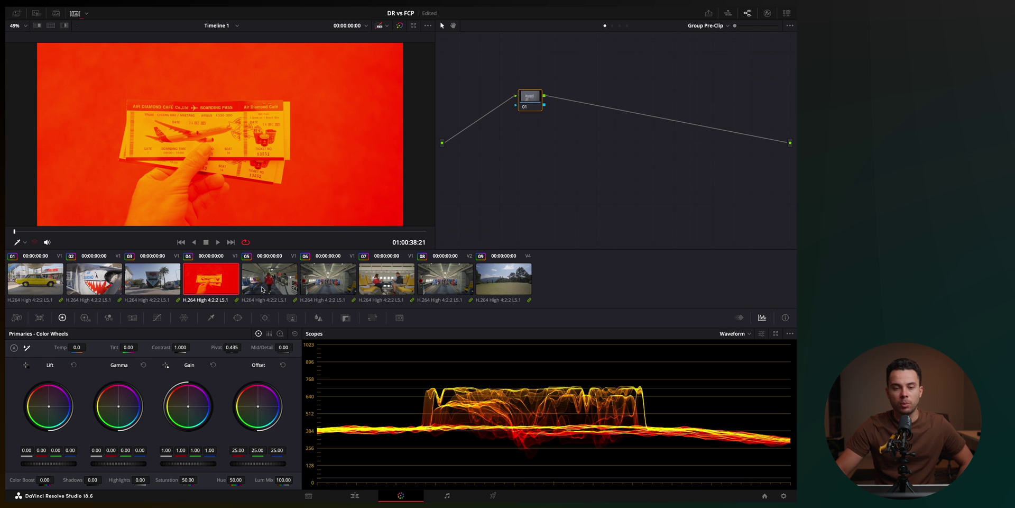
mouse_move(77, 347)
left_mouse_down()
mouse_move(52, 342)
mouse_move(79, 347)
left_mouse_up()
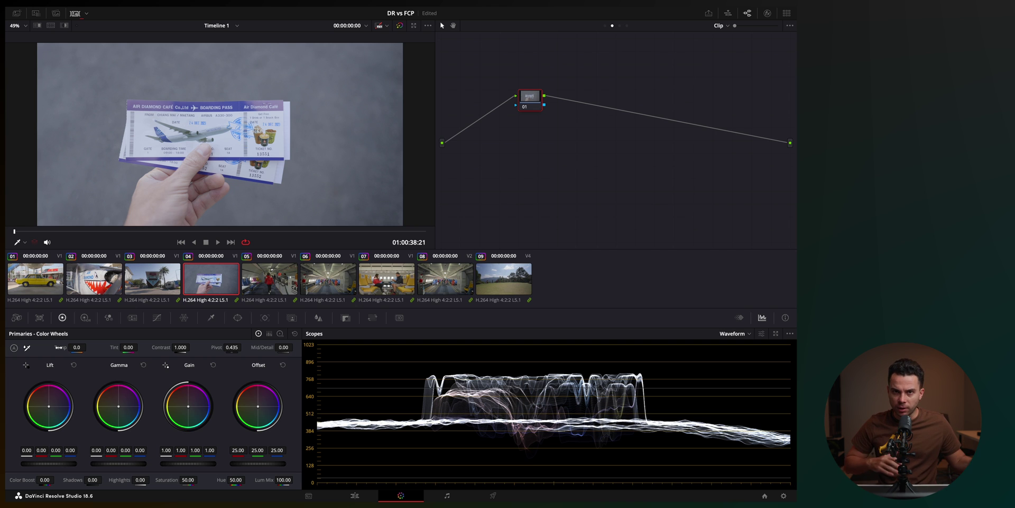
left_click(59, 347)
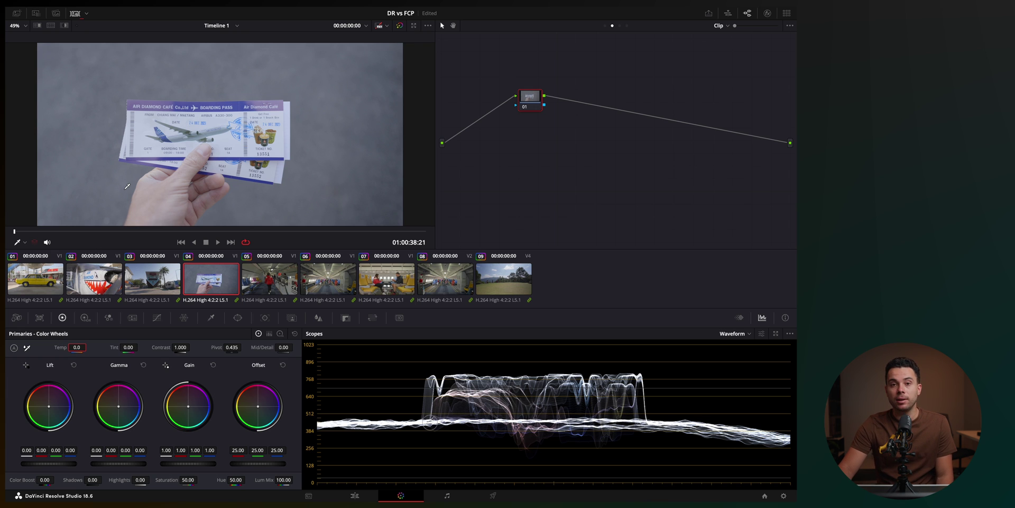
Change the color page clip filter from the group to all clips
left_click(86, 14)
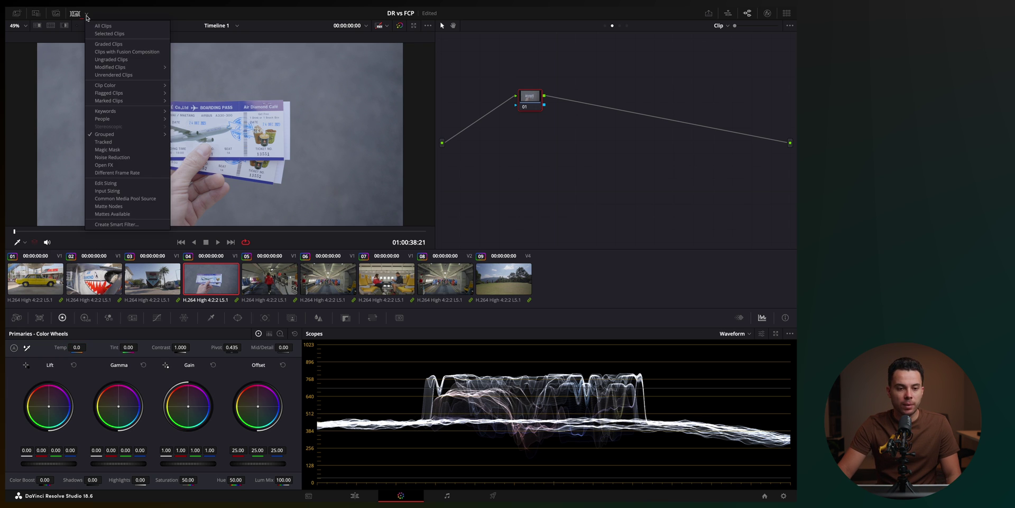
left_click(101, 26)
scroll(380, 279, "right", 5)
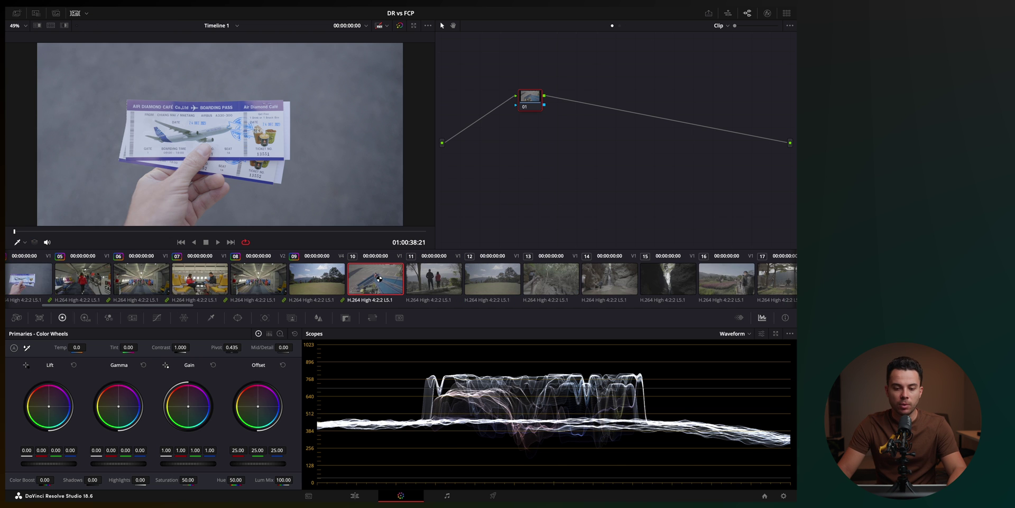
Select all the clips in the thumbnail timeline and assign them to the ZV-E1 group
left_click(380, 279)
scroll(379, 279, "right", 6)
scroll(379, 279, "left", 3)
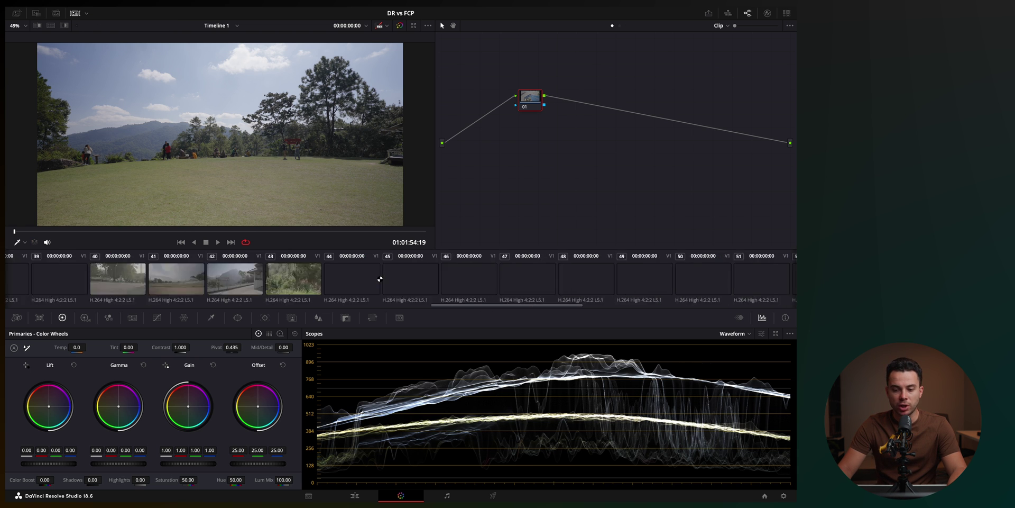
key("ctrl+a")
right_click(350, 278)
mouse_move(409, 117)
mouse_move(468, 118)
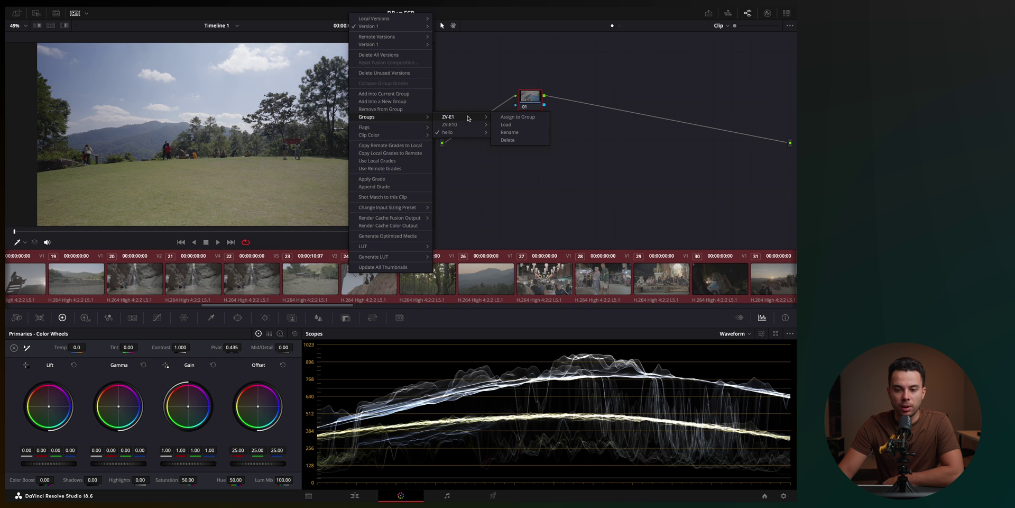
left_click(517, 117)
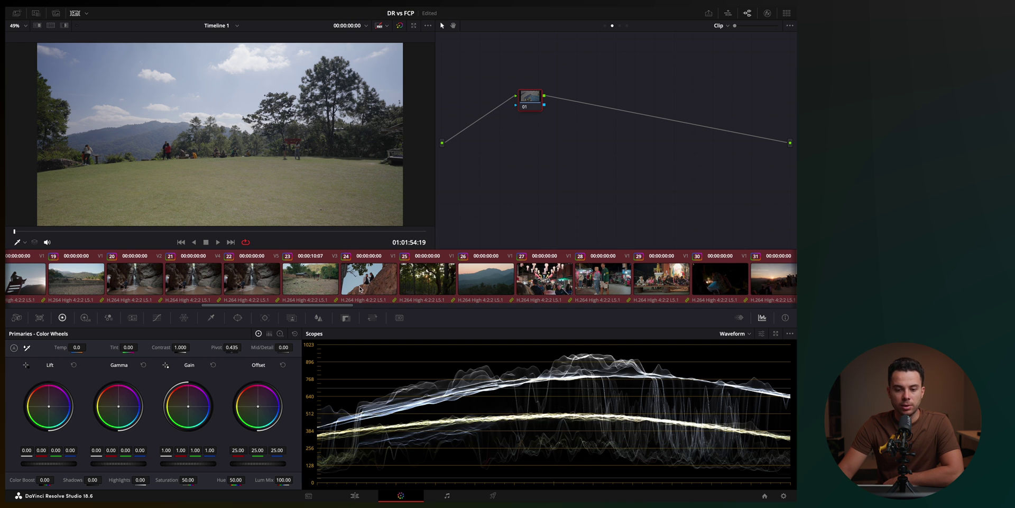
Show the Group Pre-Clip node level for clip 24 and reposition its slog3>dwg node
left_click(605, 26)
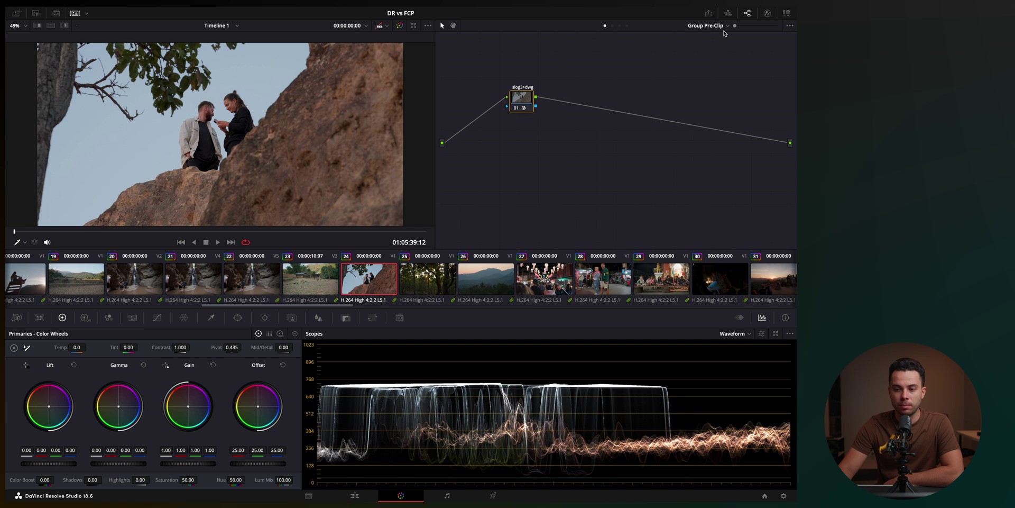
left_click_drag(526, 108, 546, 102)
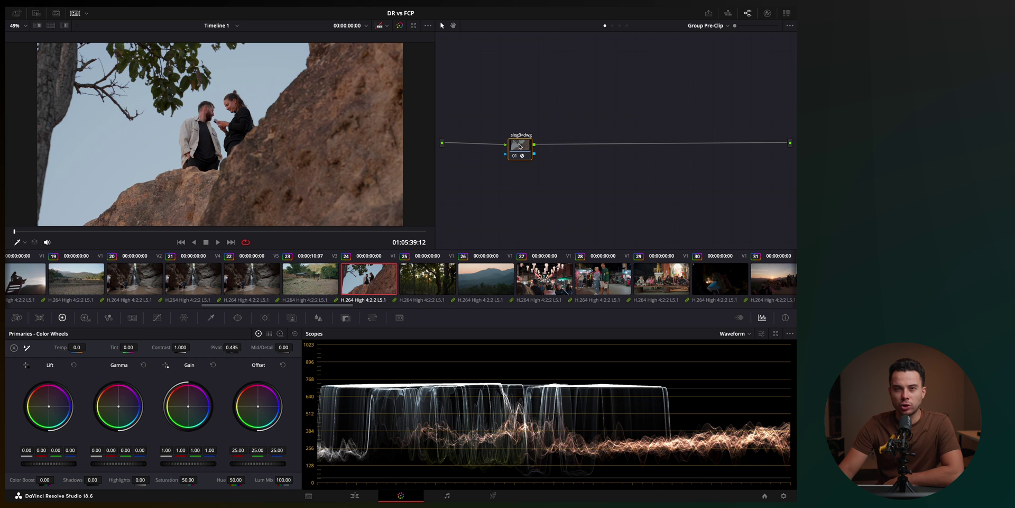
left_click_drag(535, 132, 538, 112)
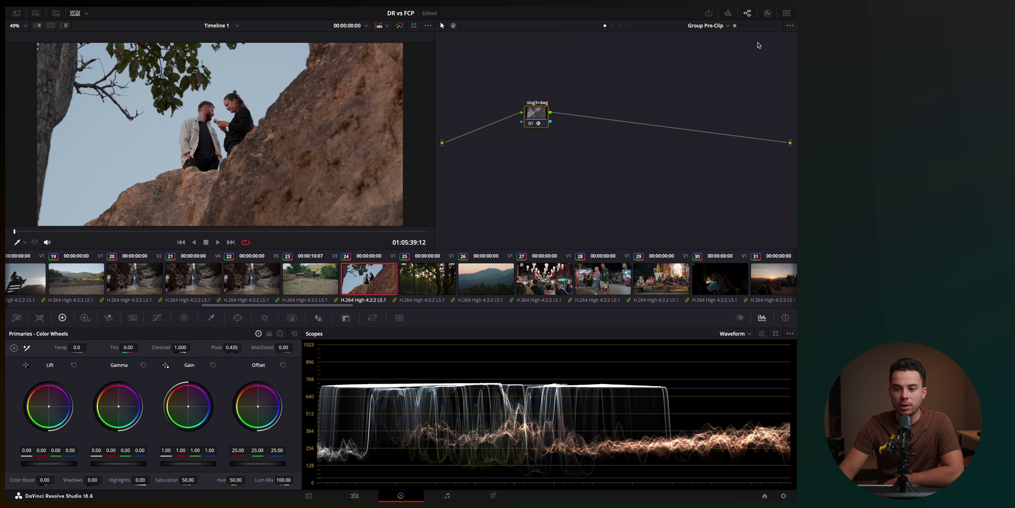
Show the Group Post-Clip node level and reposition its dwg>709 and sharp nodes
left_click(707, 25)
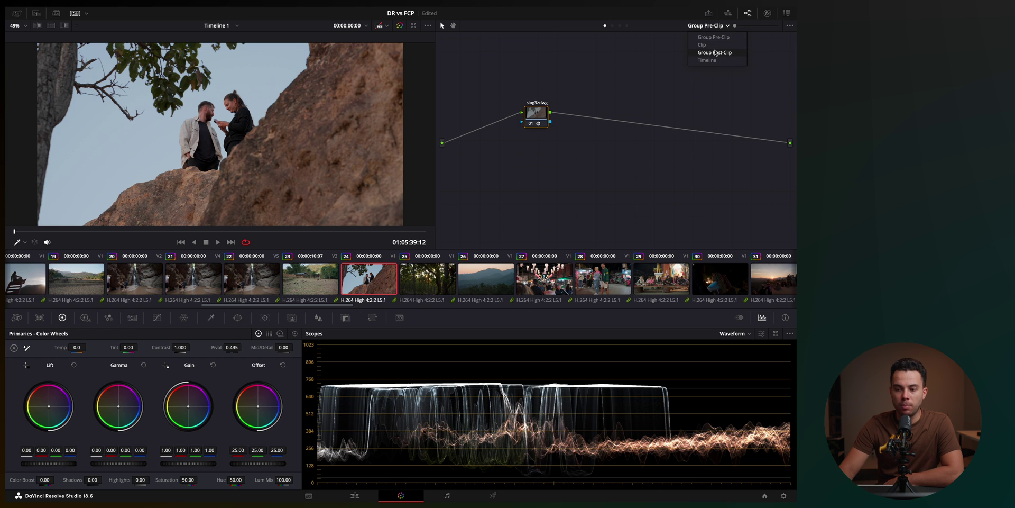
left_click(714, 52)
left_click_drag(534, 78, 528, 106)
left_click(767, 12)
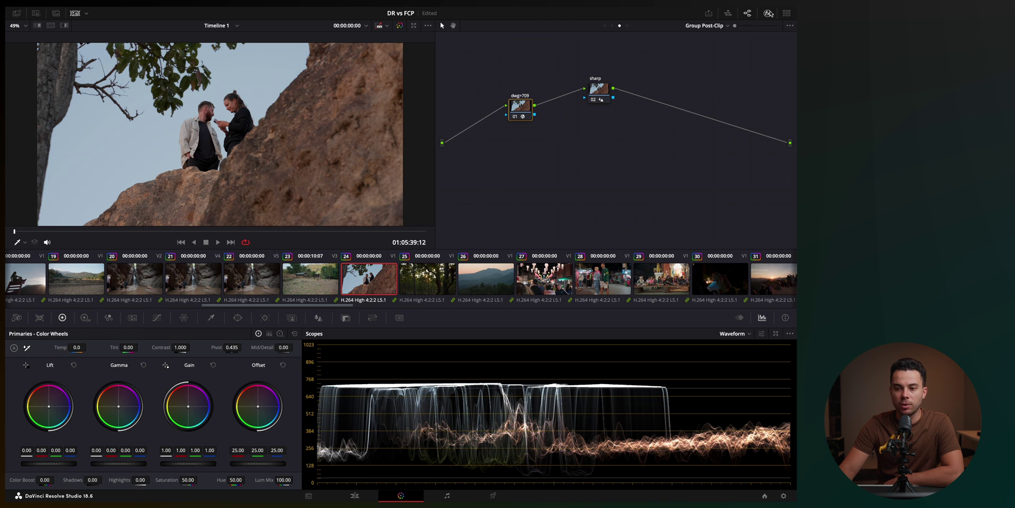
left_click(767, 12)
left_click_drag(592, 91, 689, 117)
left_click_drag(528, 113, 638, 123)
Return to the Clip node level and inspect the ZV-E1 group grade on clips 22 to 25, 27 and 29
left_click(612, 25)
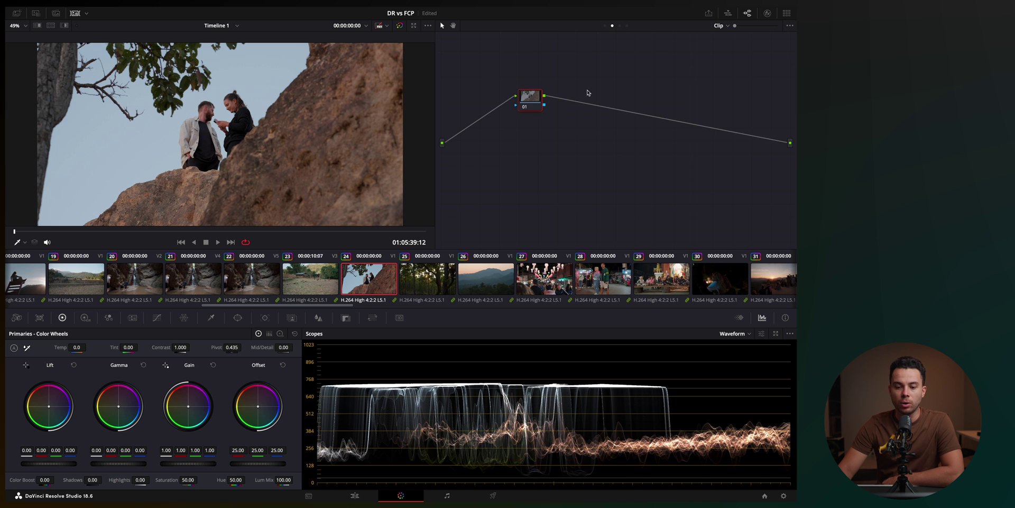
left_click(320, 280)
left_click(378, 280)
left_click(428, 281)
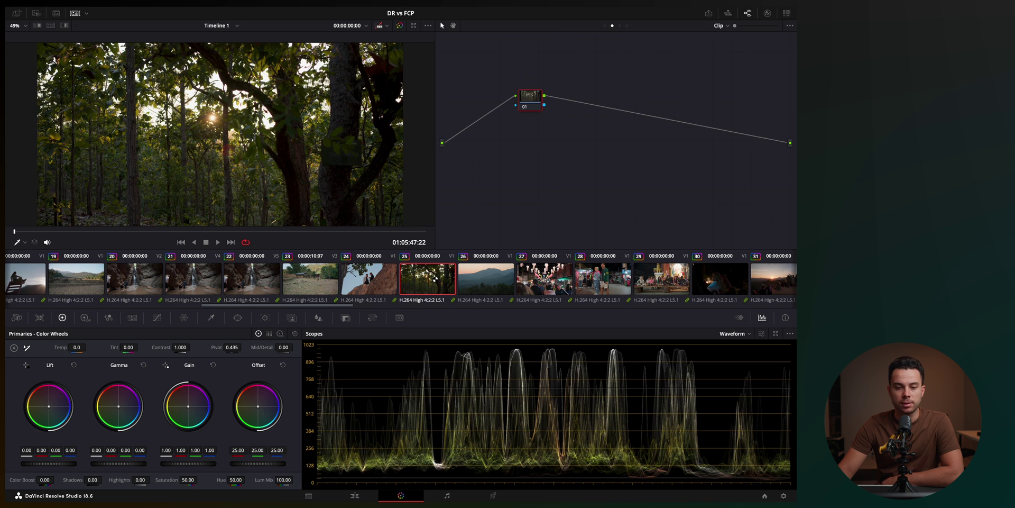
left_click(544, 279)
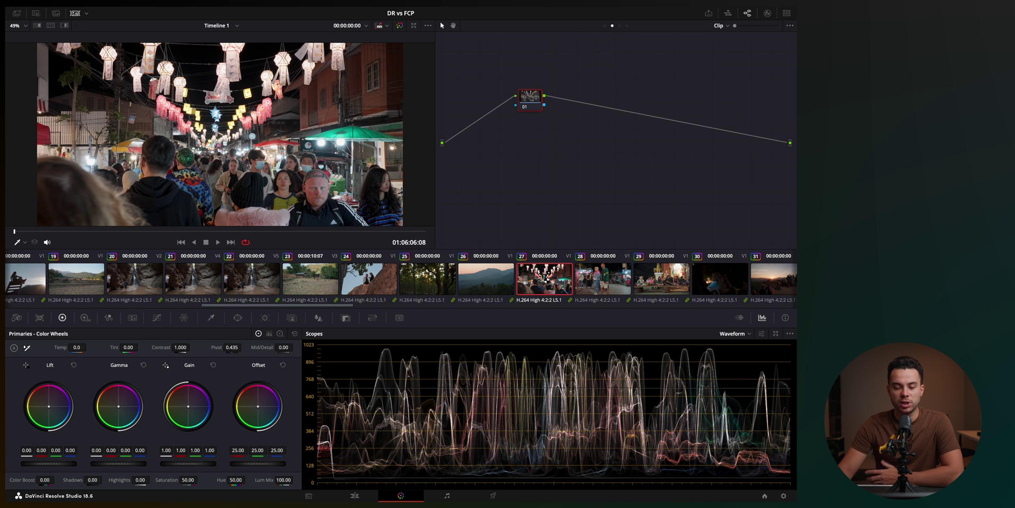
left_click(263, 280)
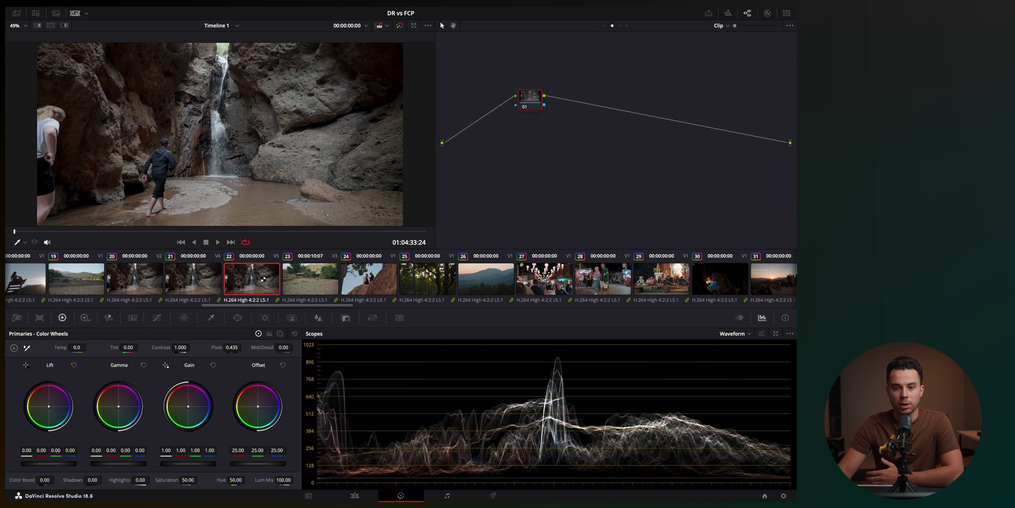
left_click(661, 279)
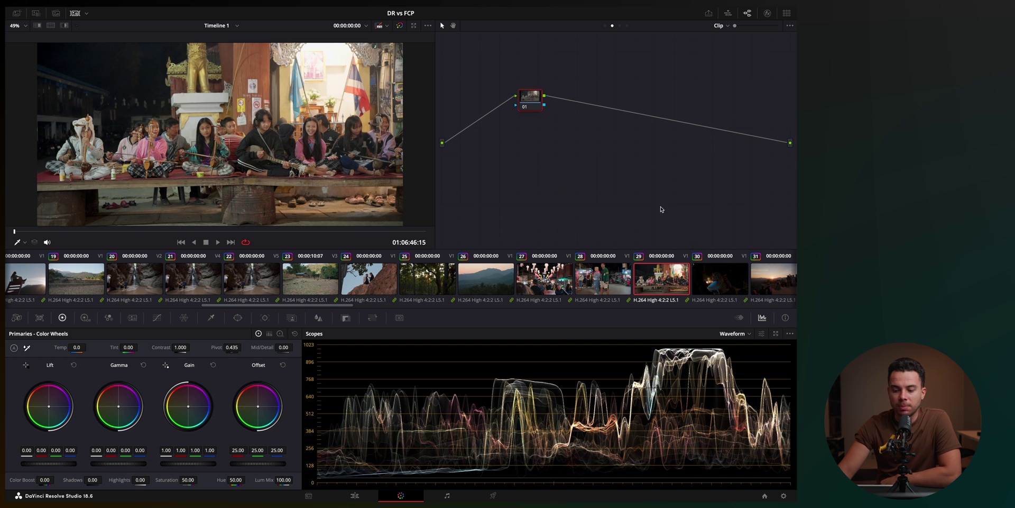
View the project's Color Management settings and the Motion Effects controls for clip 29
left_click(784, 496)
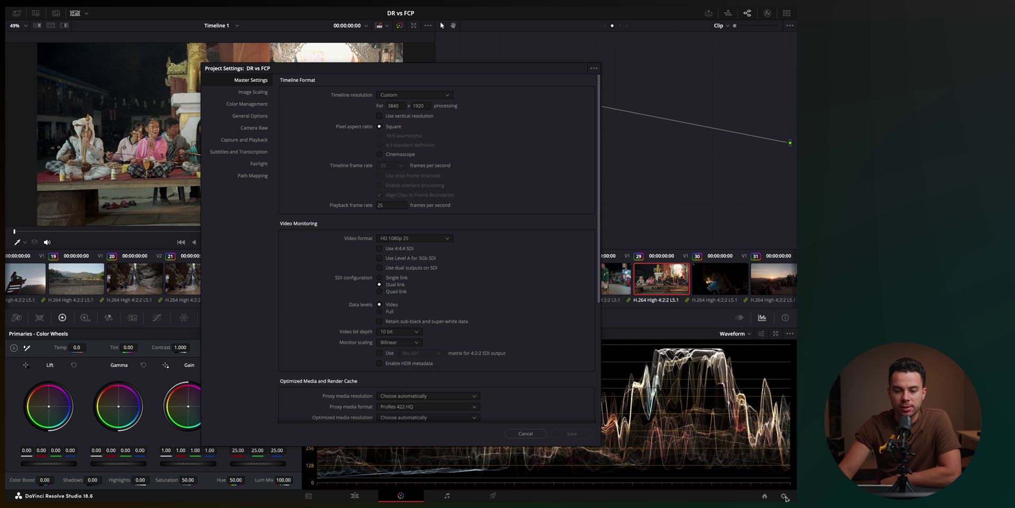
left_click(264, 106)
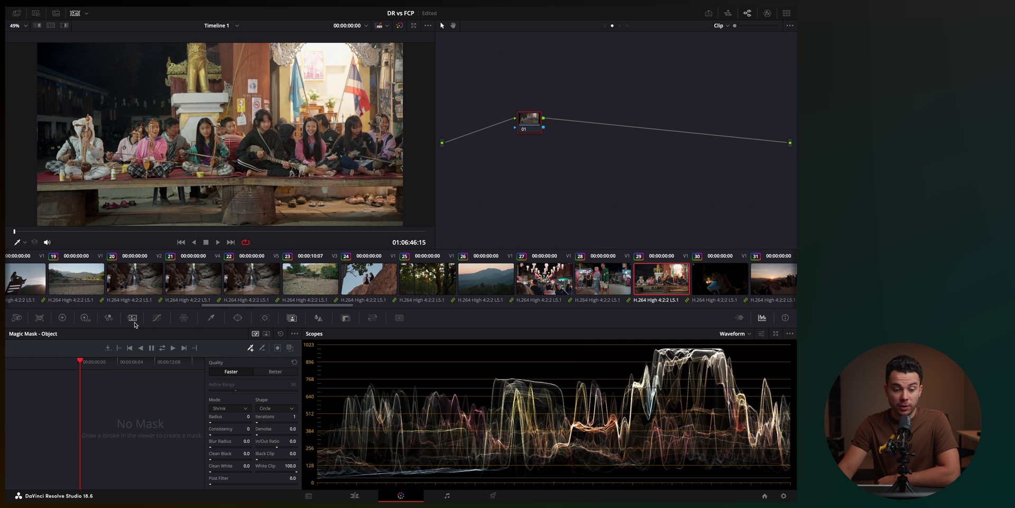
left_click(130, 319)
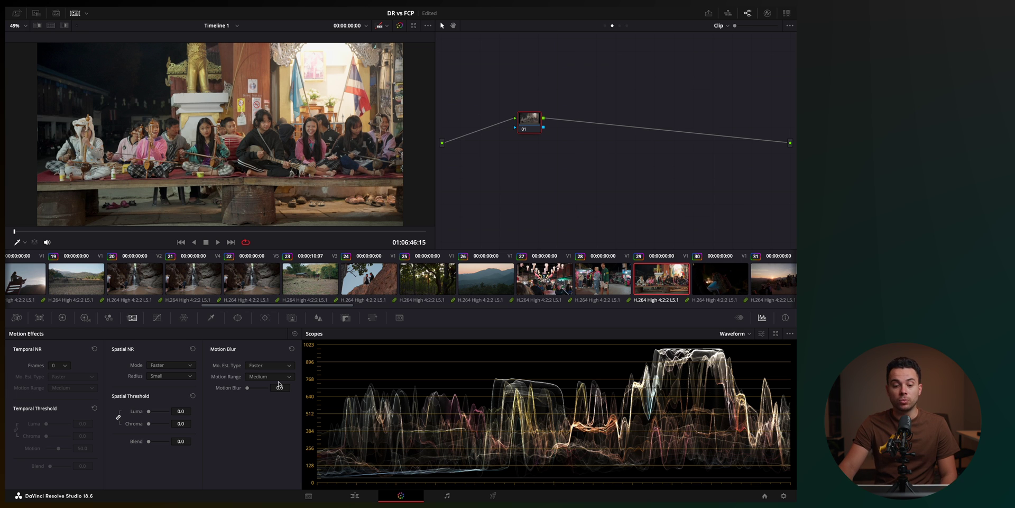
Try a rectangular power window on clip 29 and switch it off
left_click(239, 318)
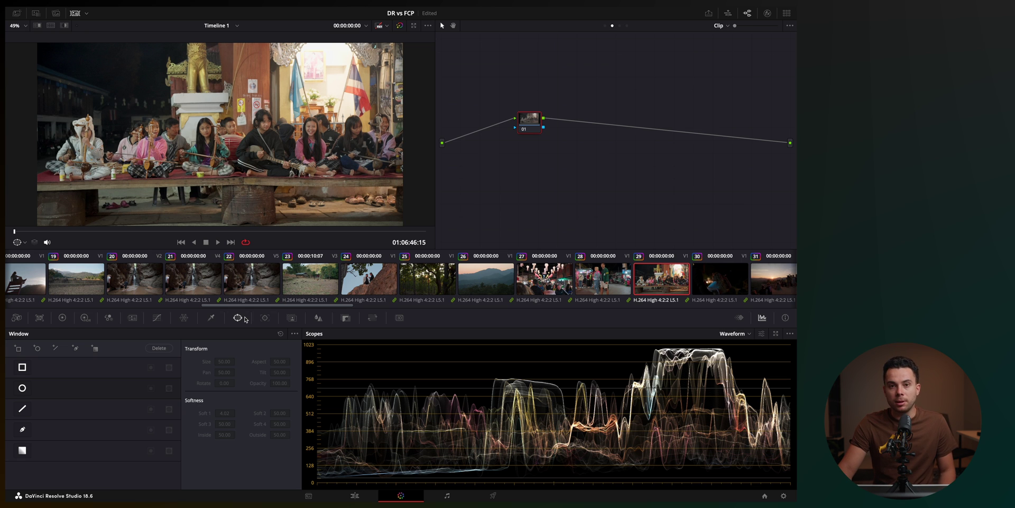
scroll(244, 155, "down", 3)
scroll(245, 155, "up", 3)
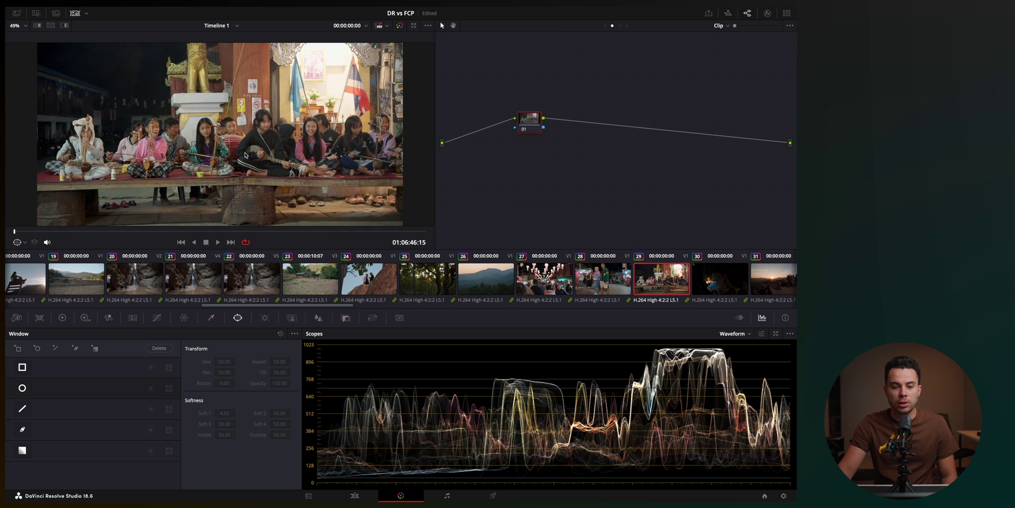
scroll(245, 154, "down", 3)
left_click(22, 367)
left_click_drag(220, 156, 220, 169)
left_click(23, 367)
Try a circular window and a reshaped polygon window on clip 29, switching each off
left_click(22, 388)
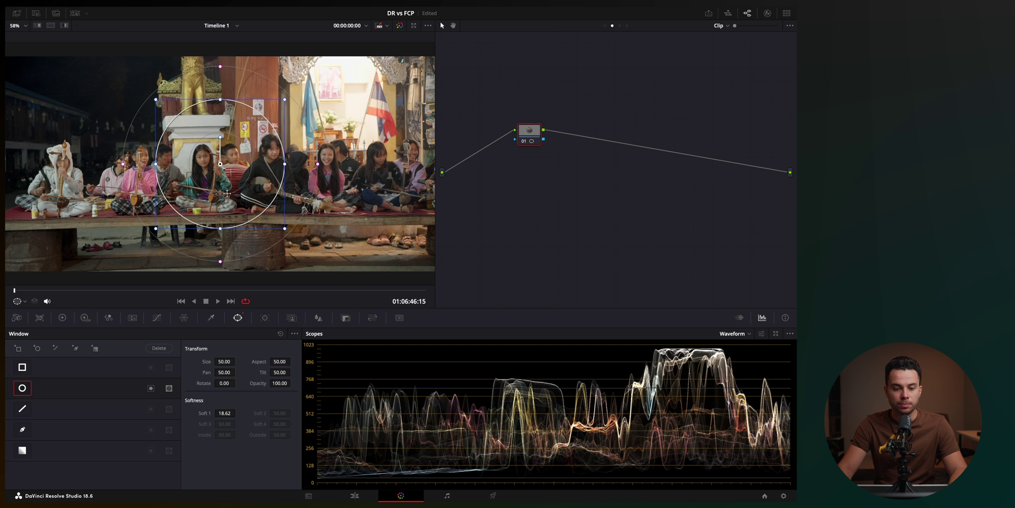
left_click(22, 387)
left_click(22, 408)
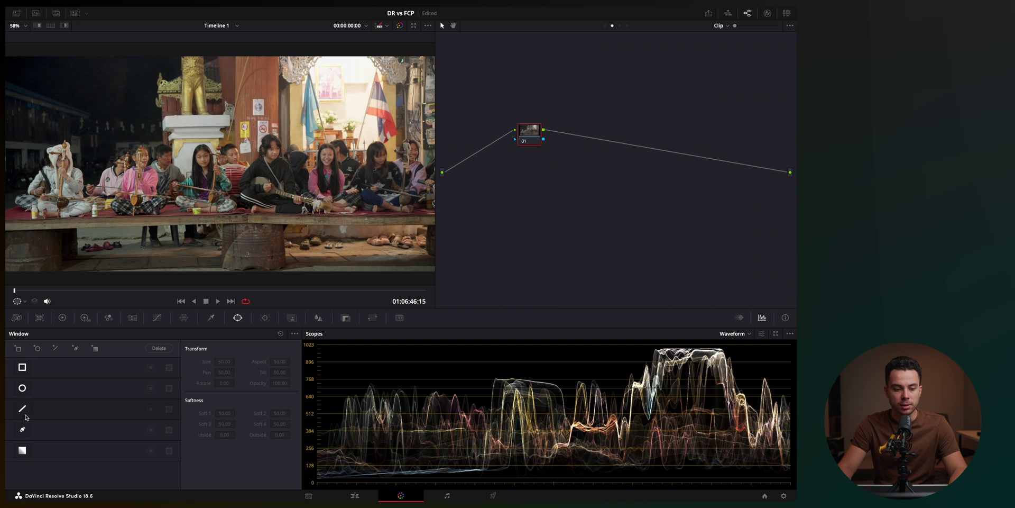
left_click_drag(216, 222, 118, 260)
left_click(23, 408)
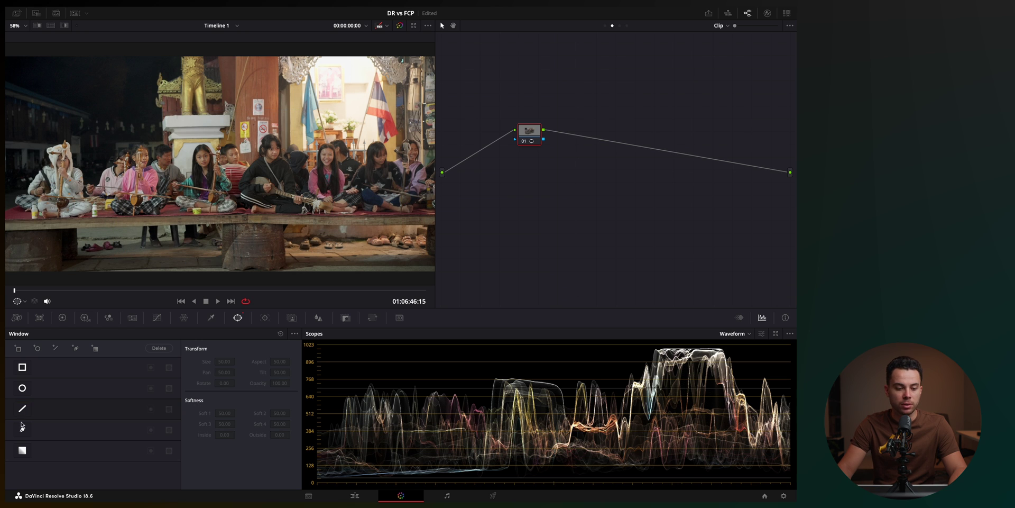
Try a freehand curve window around the seated woman near the middle of clip 29, and delete it
left_click(22, 428)
left_click(196, 216)
left_click(176, 200)
left_click(193, 167)
left_click(199, 130)
left_click(218, 147)
left_click(227, 173)
left_click(247, 208)
left_click(234, 222)
left_click(219, 236)
key("Delete")
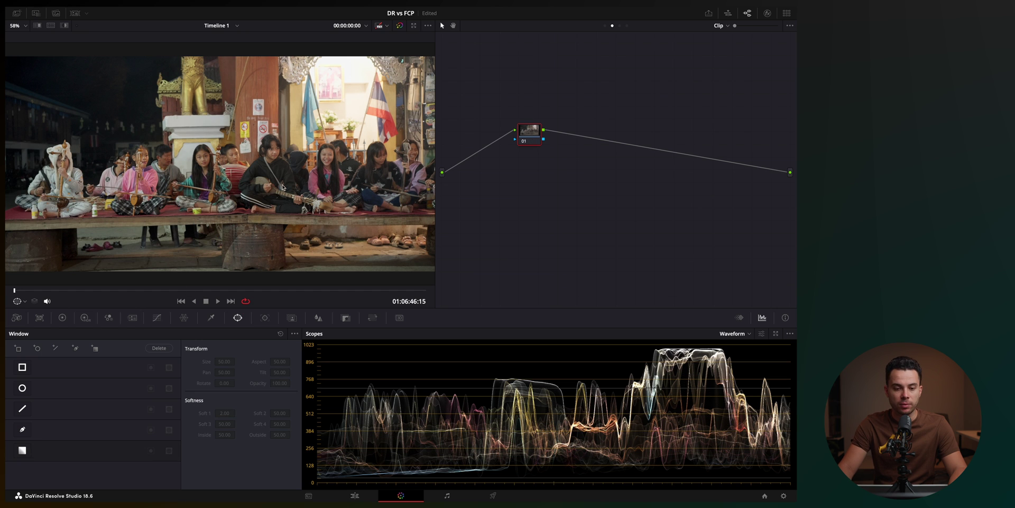
Try a gradient window on clip 29 with a rotation of about 5.5 and a softness of about 3.9, and switch it off
left_click(22, 450)
left_click_drag(219, 188, 215, 206)
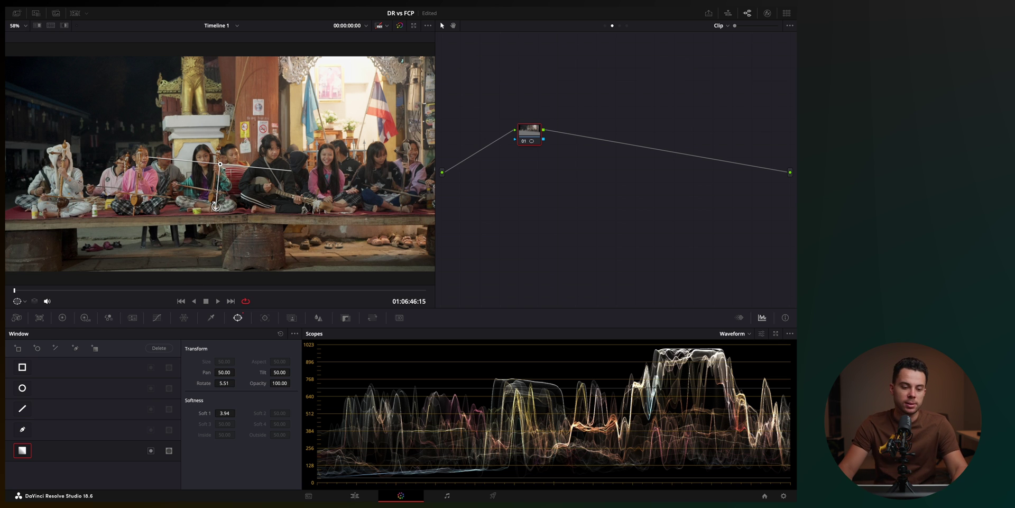
left_click(23, 449)
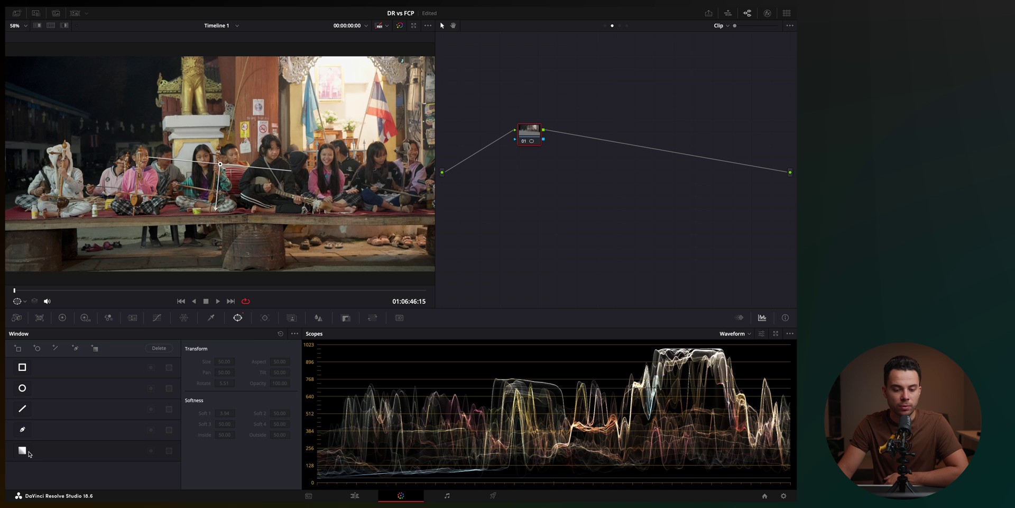
View the Magic Mask controls and slightly adjust clip 29's blur radius
left_click(292, 319)
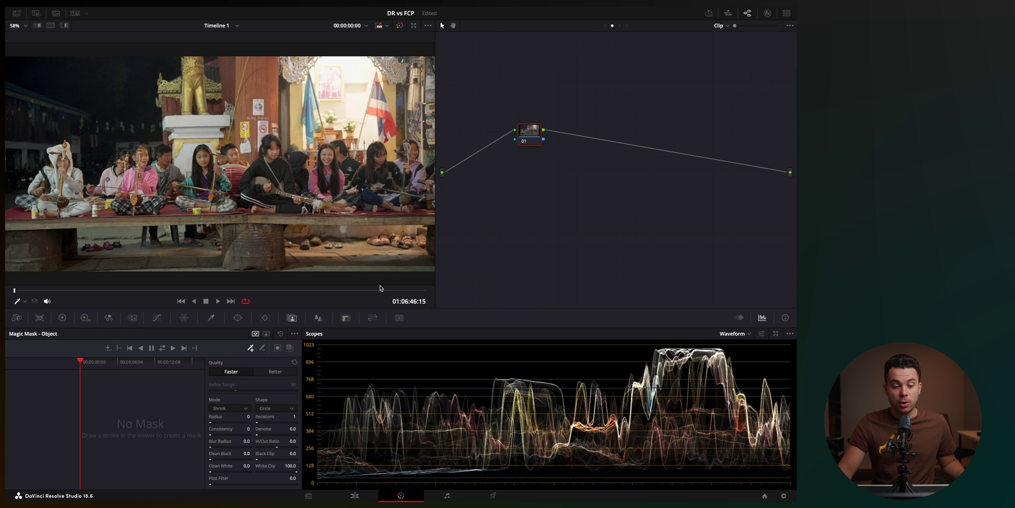
left_click(318, 317)
left_click_drag(53, 402, 53, 400)
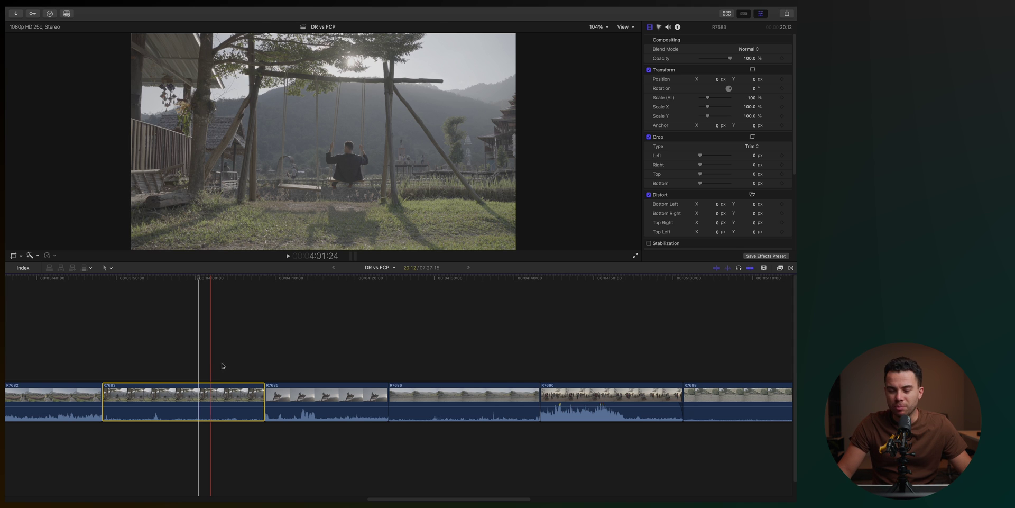
Switch to Final Cut Pro to view clip R7683's color correction options, and return to DaVinci Resolve to view the Qualifier
left_click(659, 27)
left_click(668, 40)
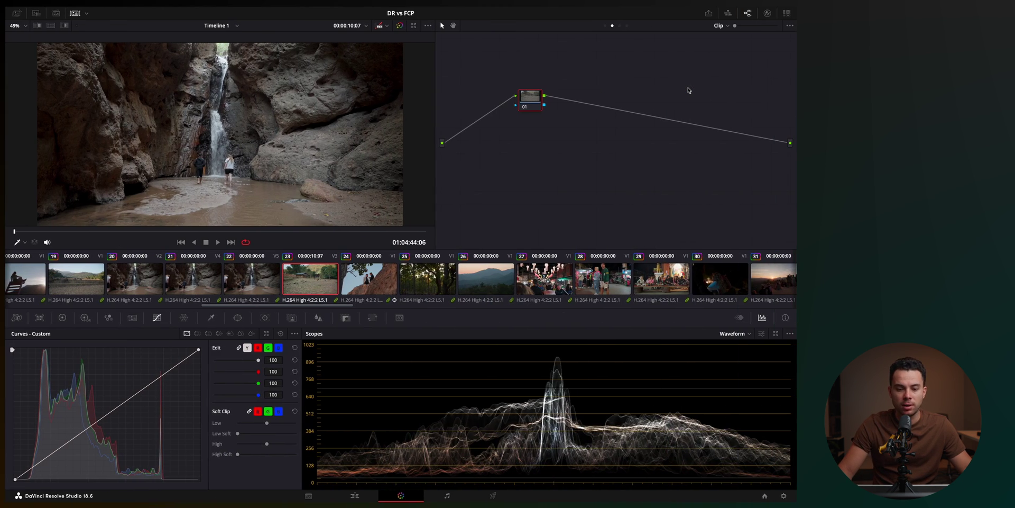
left_click(211, 319)
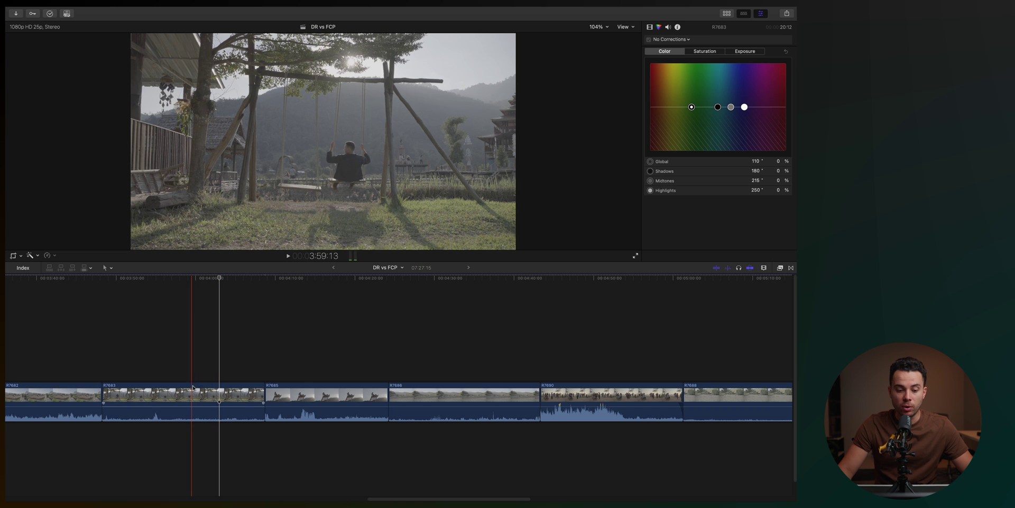
In Final Cut Pro, apply the ColorFinalePro effect to clip R7683 and display its settings
left_click(197, 396)
left_click(780, 267)
left_click_drag(767, 315, 197, 403)
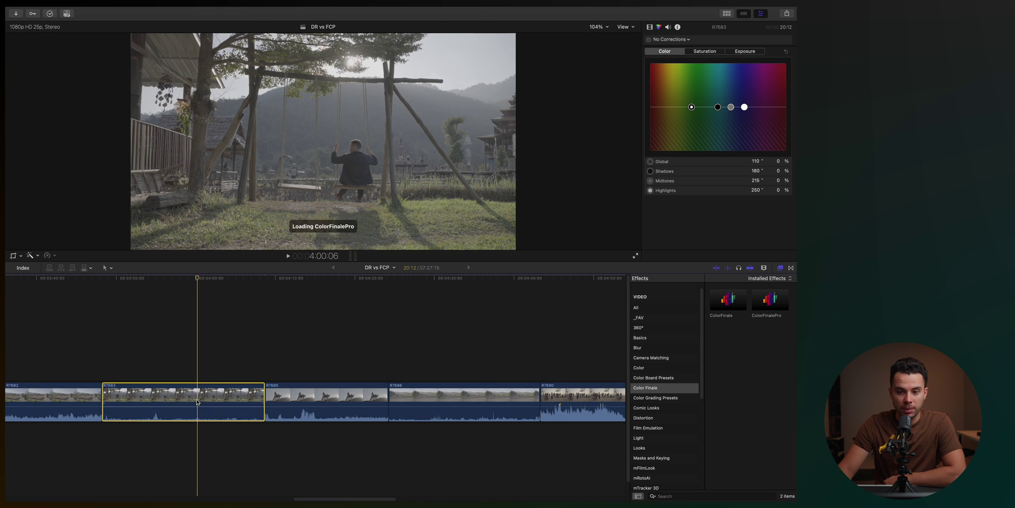
left_click(650, 26)
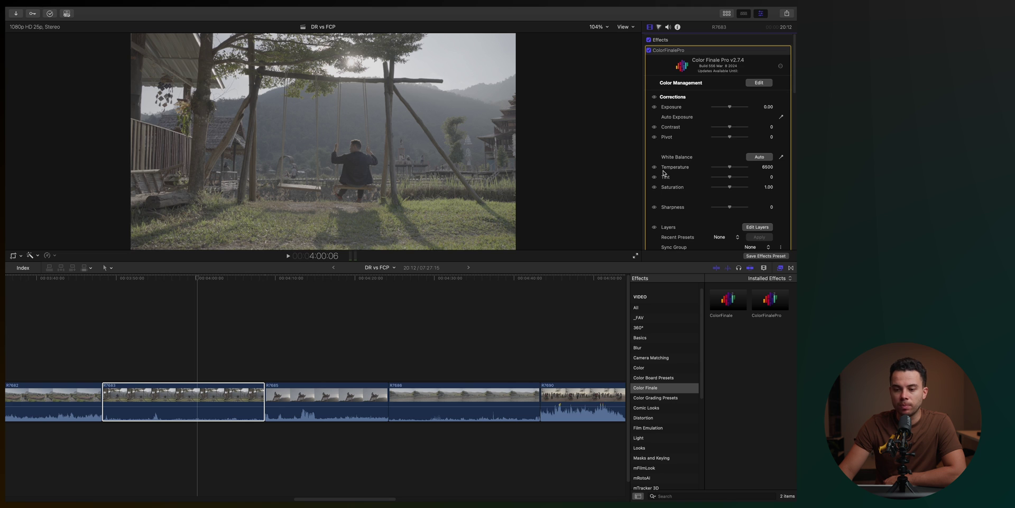
Review the ColorFinalePro settings on clip R7683, open its layer editor and move the editor below the viewer image
scroll(665, 169, "down", 5)
scroll(668, 168, "up", 5)
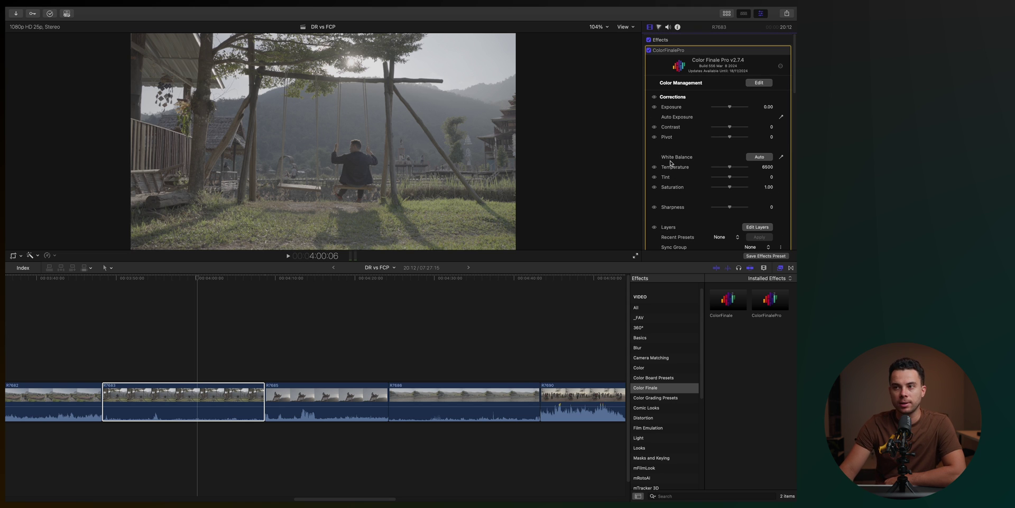
scroll(671, 163, "down", 5)
scroll(671, 163, "up", 5)
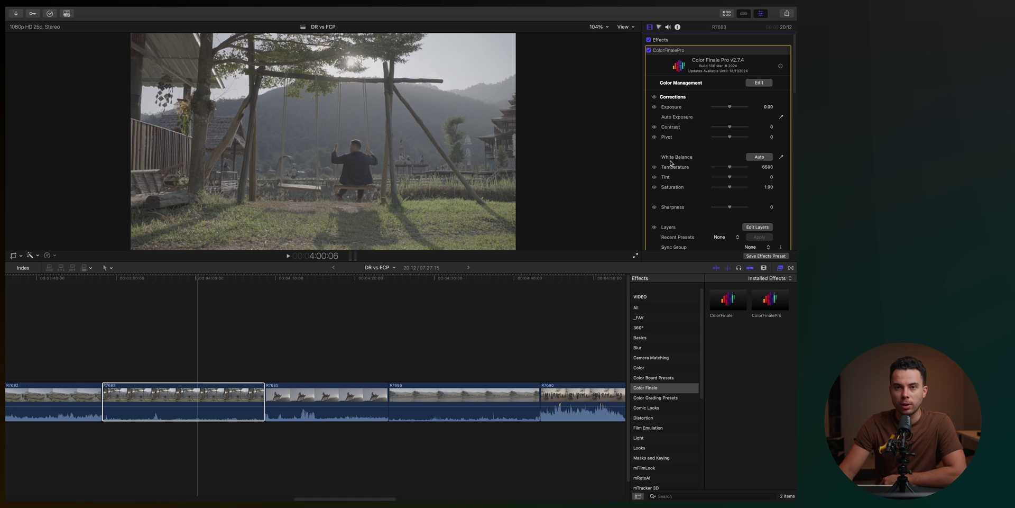
scroll(671, 163, "down", 5)
scroll(670, 163, "up", 5)
scroll(738, 132, "down", 3)
left_click(757, 128)
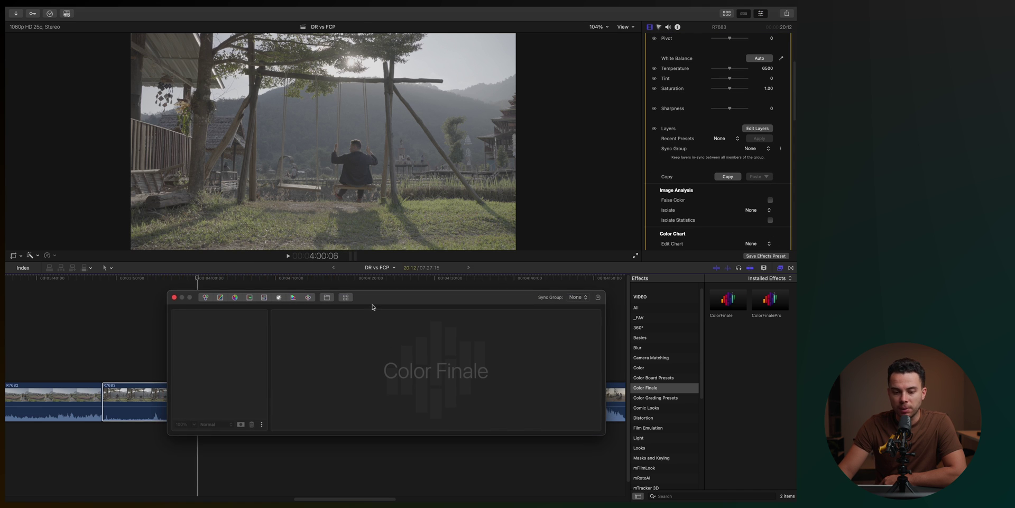
left_click_drag(389, 196, 389, 299)
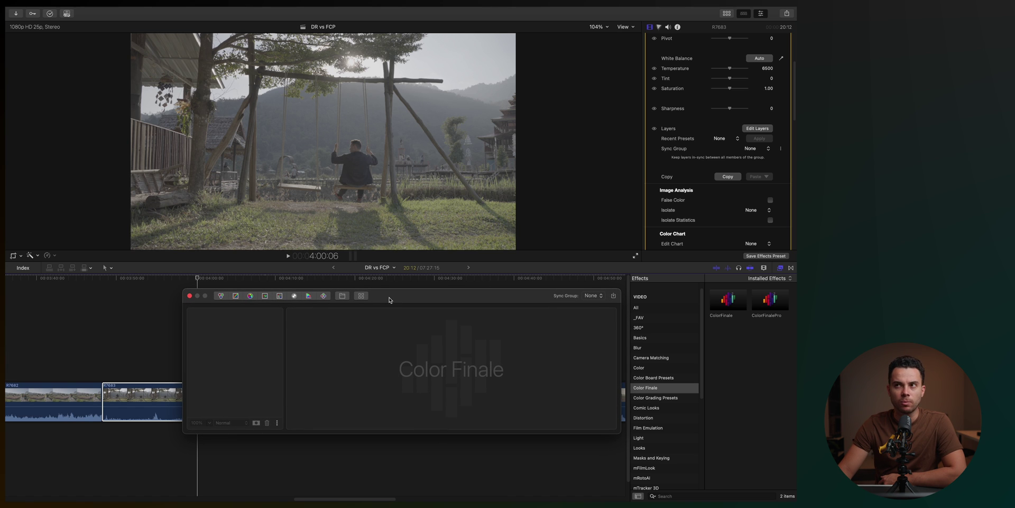
Add a Curves layer with a contrasty S-shaped Master curve, and a Color Wheels layer with raised Lift saturation
left_click(235, 298)
left_click_drag(347, 343, 348, 334)
left_click_drag(318, 373, 320, 383)
left_click(221, 295)
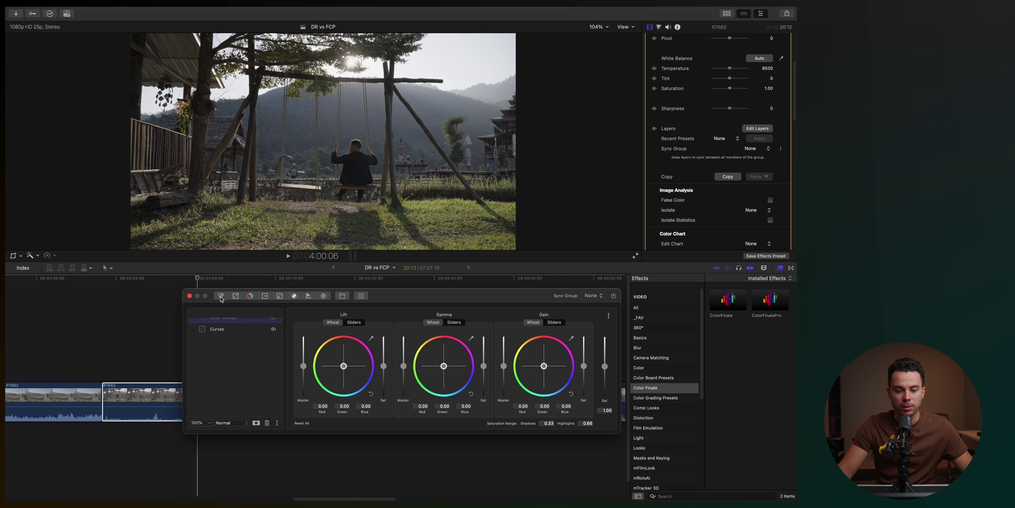
left_click_drag(386, 360, 386, 351)
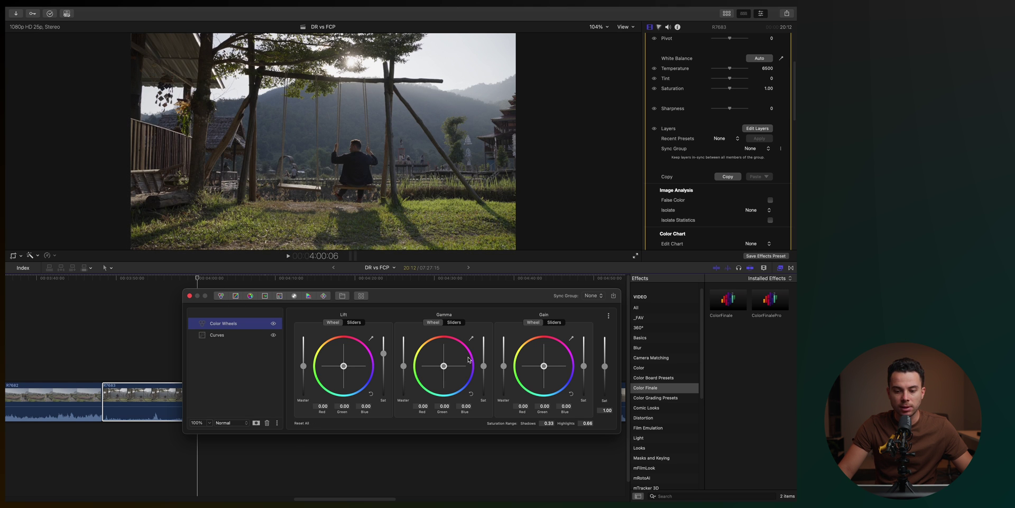
Add a second Curves layer above the Color Wheels and bend its Master curve with lowered shadows and raised highlights
left_click(264, 297)
left_click_drag(321, 370, 324, 374)
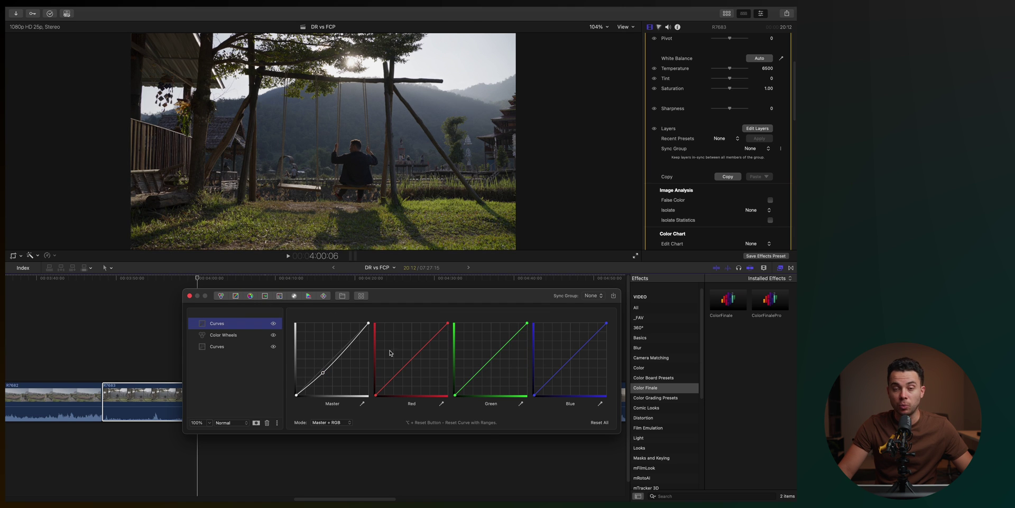
left_click_drag(351, 344, 349, 342)
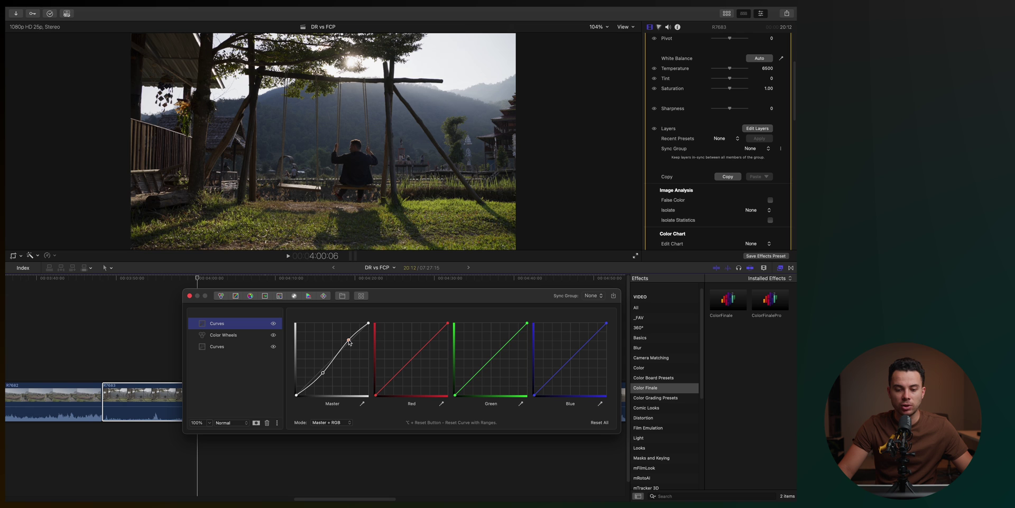
Mask the topmost Curves layer with an ellipse over the man on the swing, at about X 0.58, Y 0.40
left_click(256, 422)
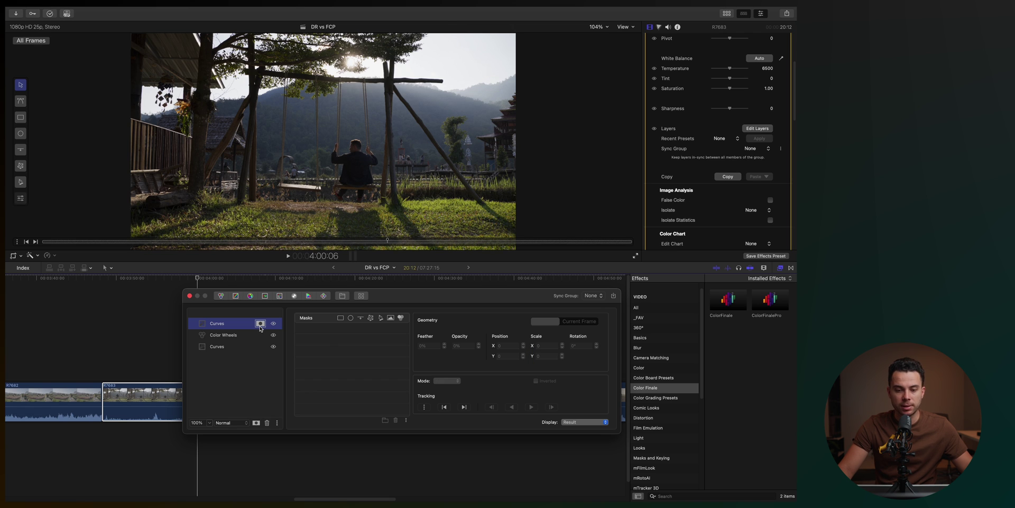
left_click(351, 318)
left_click_drag(318, 148, 353, 144)
Track the ellipse mask forwards, move to 3:58:13, and run the tracking forwards and backwards from there
left_click(532, 406)
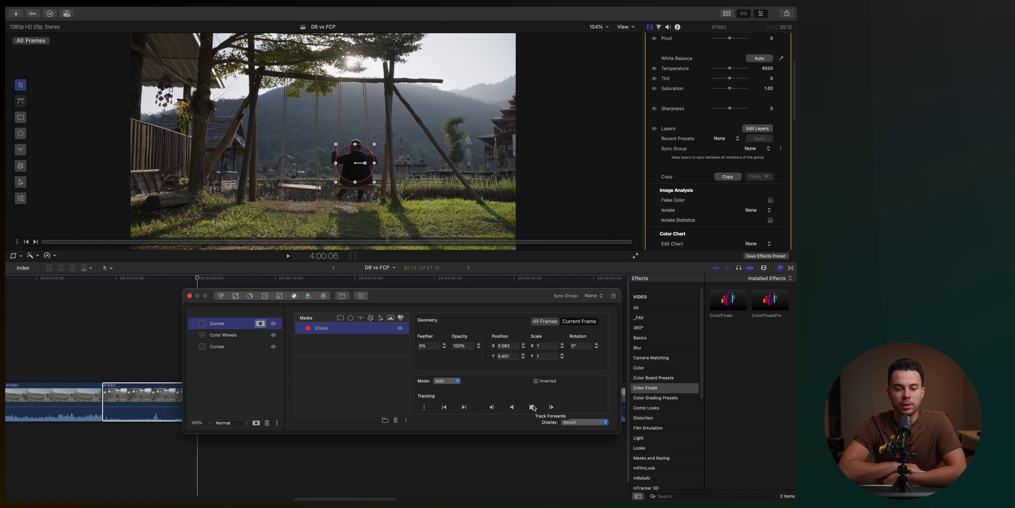
left_click(532, 406)
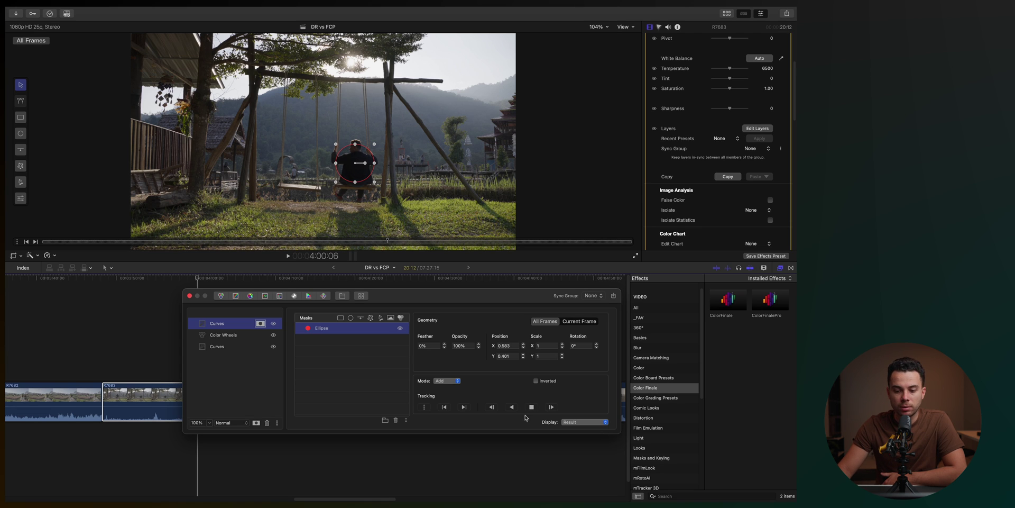
left_click_drag(388, 241, 338, 242)
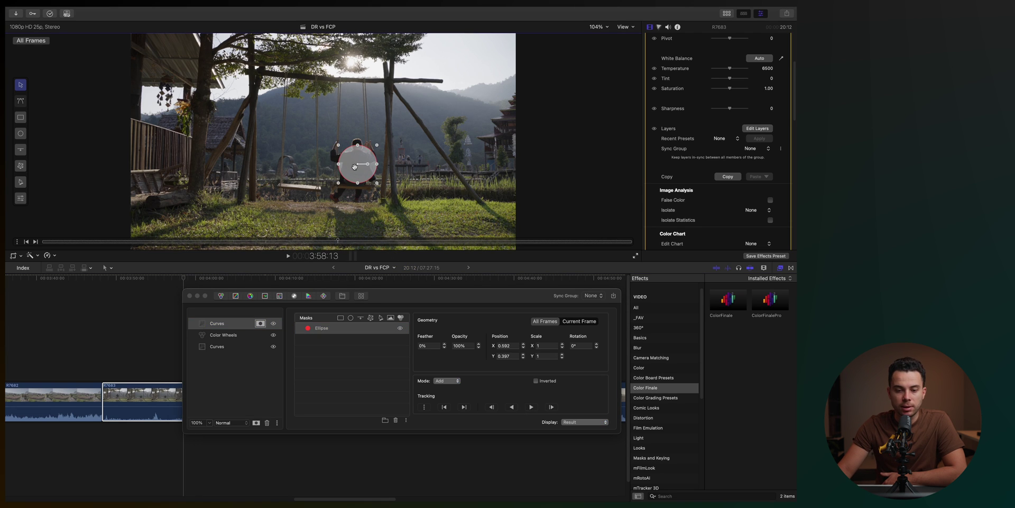
left_click(534, 419)
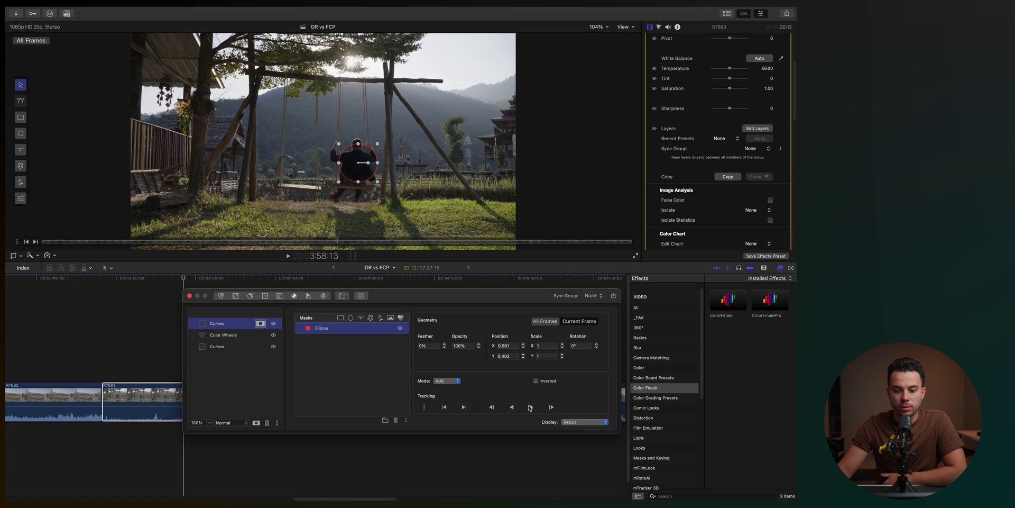
left_click(511, 407)
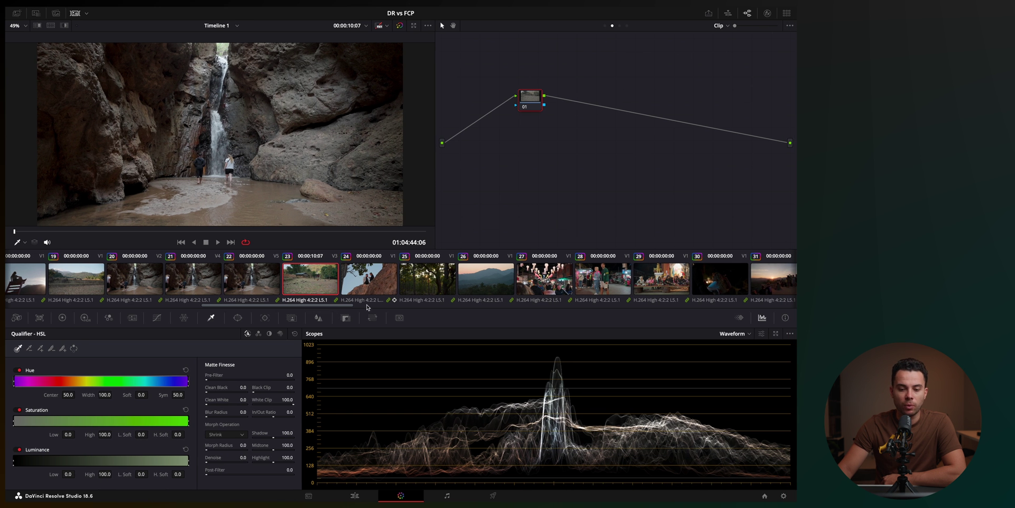
In DaVinci Resolve, select clip 17 with the man on the swing and add a serial node to it
scroll(367, 305, "left", 5)
left_click(234, 280)
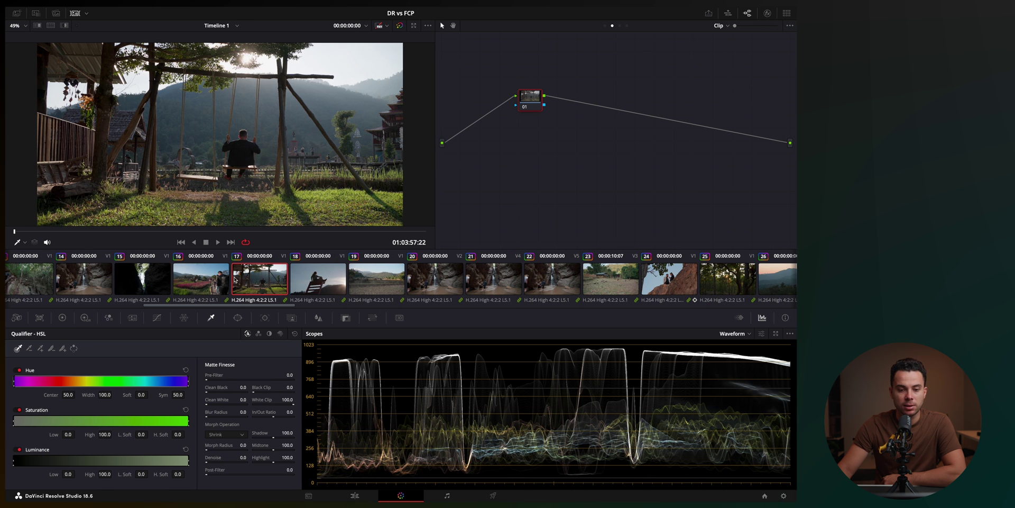
key("alt+s")
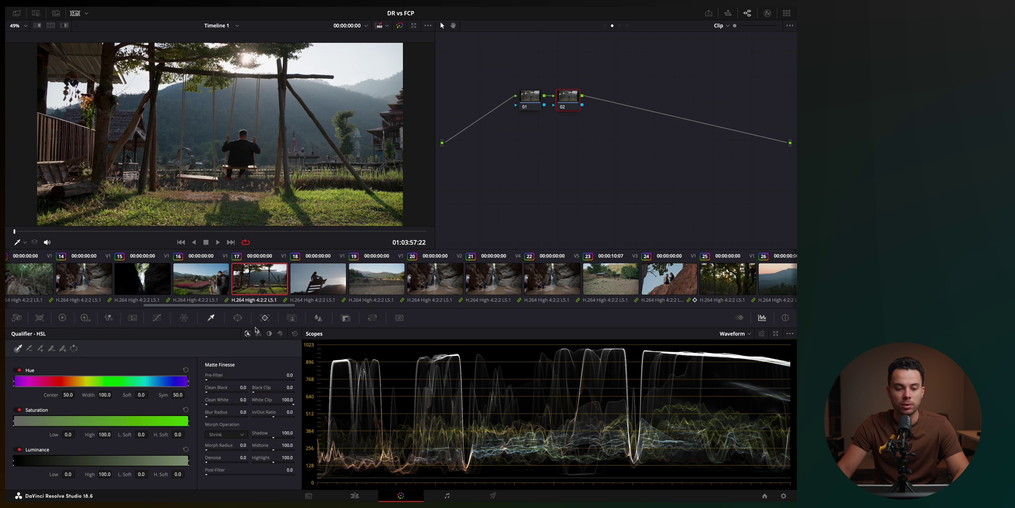
Place a circular window over the man at about pan 53, tilt 48 on node 02, and track it forwards through clip 17
left_click(237, 317)
left_click(22, 387)
left_click_drag(164, 133, 240, 152)
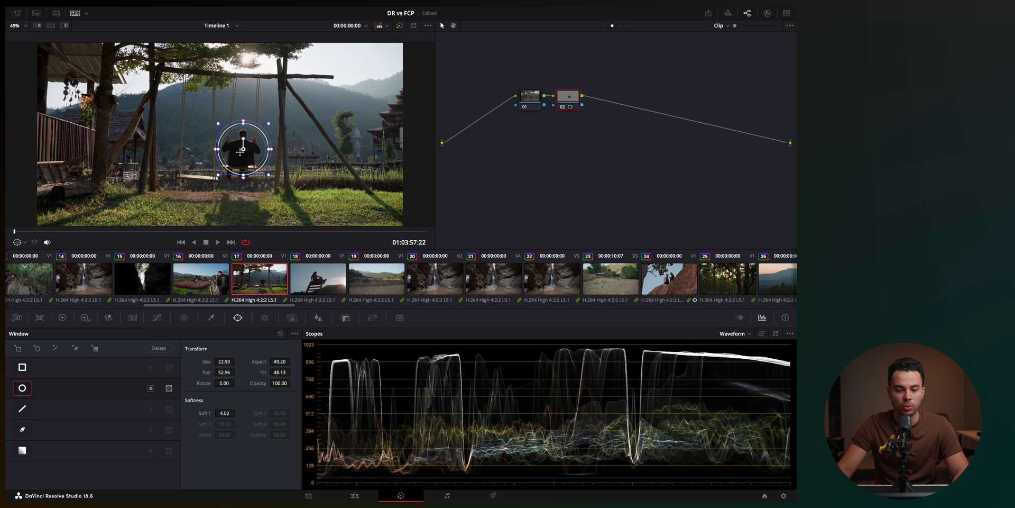
left_click(265, 318)
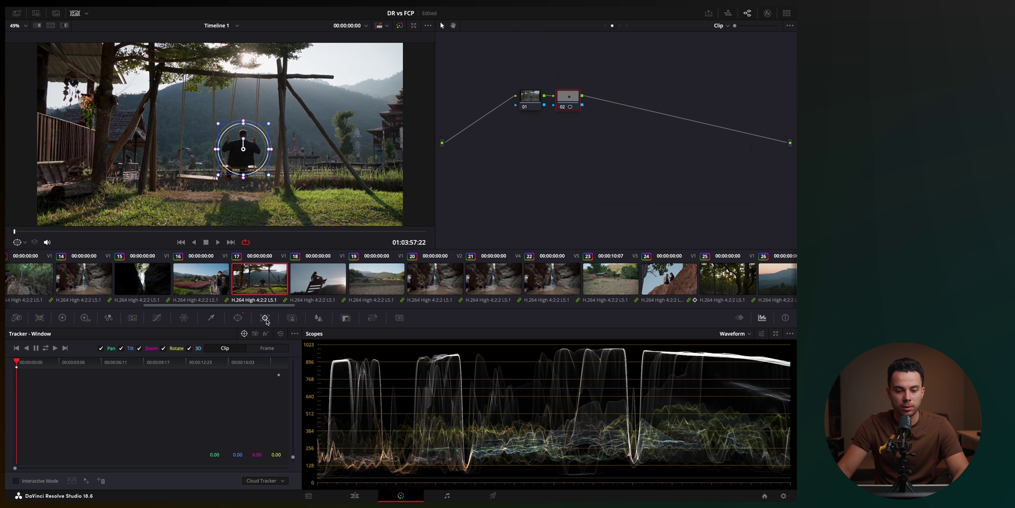
left_click(55, 348)
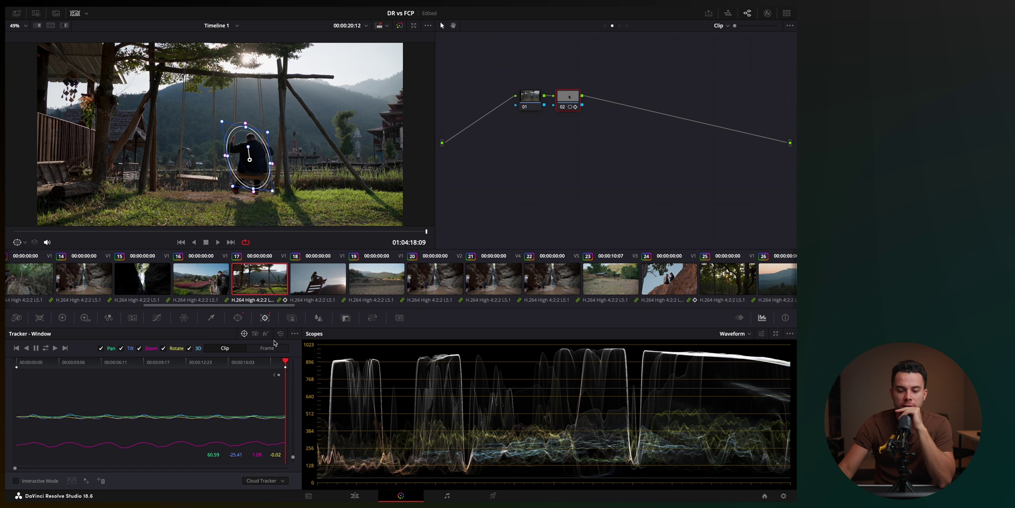
Return to the Edit page and switch the viewer to source clip R7664.MP4
left_click(352, 497)
key("q")
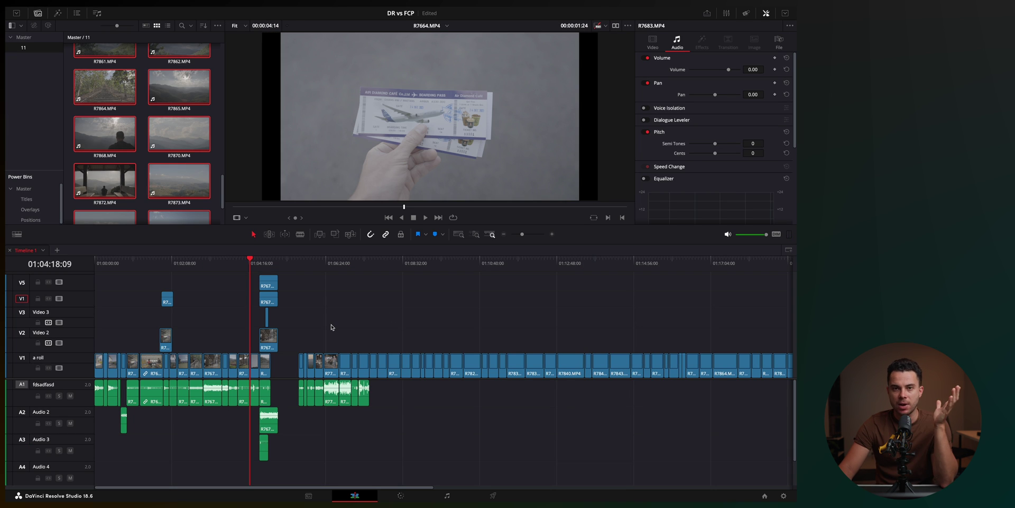